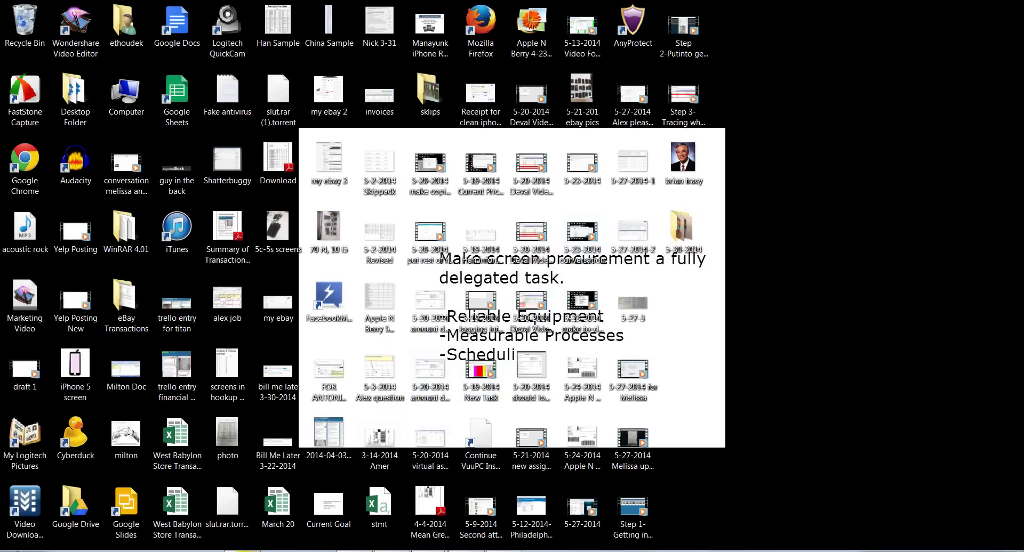
{"action": "left_click", "coordinate": [243, 488]}
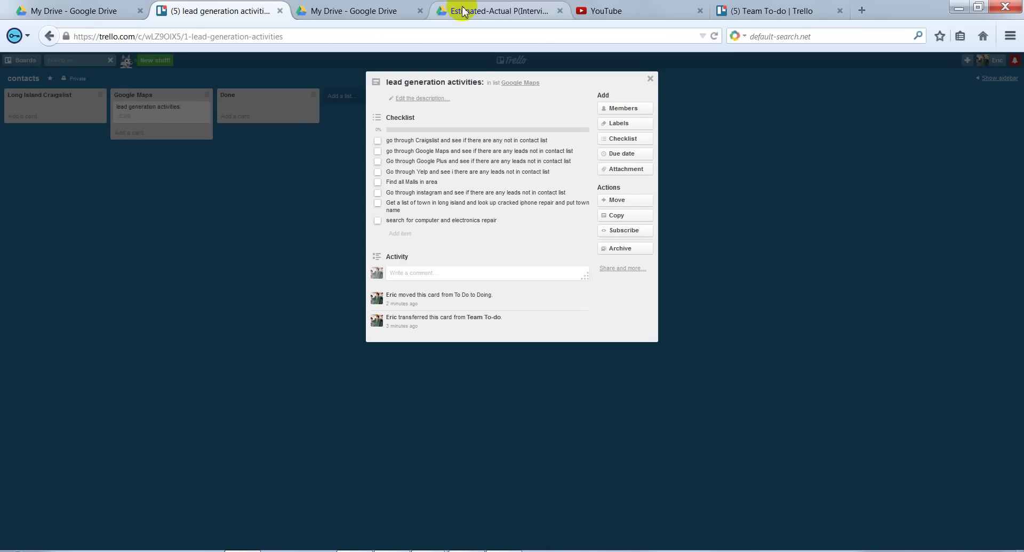
{"action": "left_click", "coordinate": [583, 11]}
{"action": "left_click", "coordinate": [364, 38]}
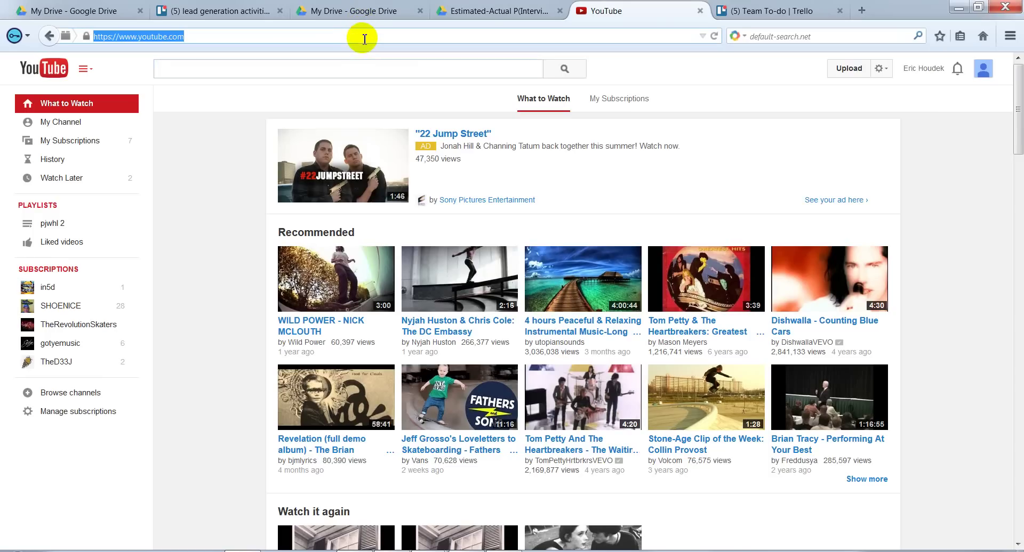
{"action": "type", "text": "www.craigslis"}
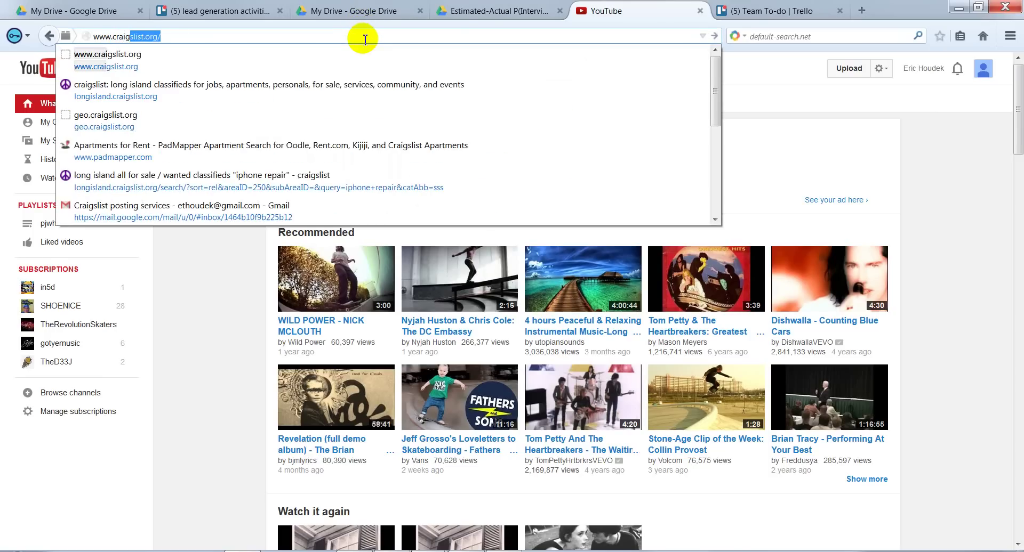
{"action": "type", "text": "t"}
{"action": "key", "text": "Return"}
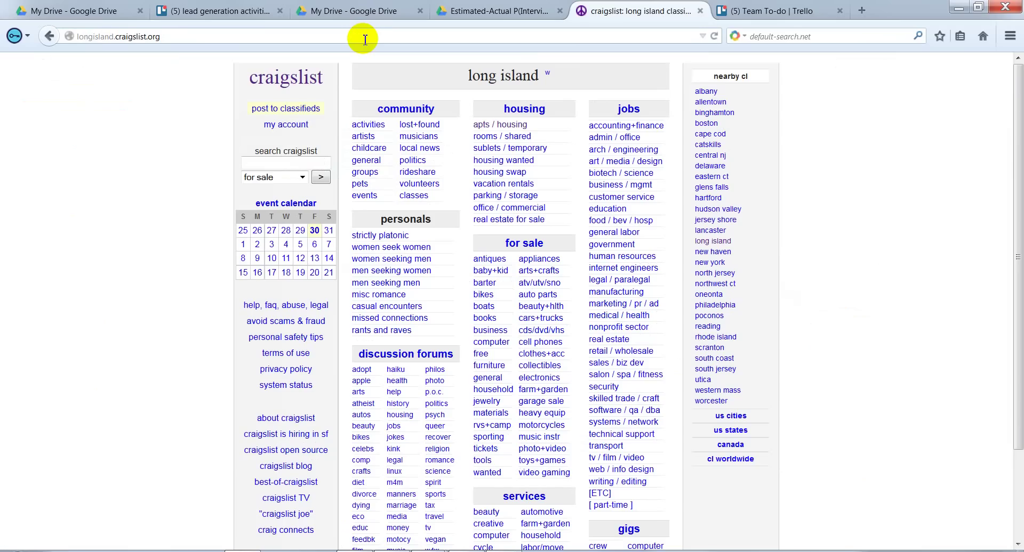
- Search the Long Island for-sale listings for "iphone repair"
{"action": "left_click", "coordinate": [315, 164]}
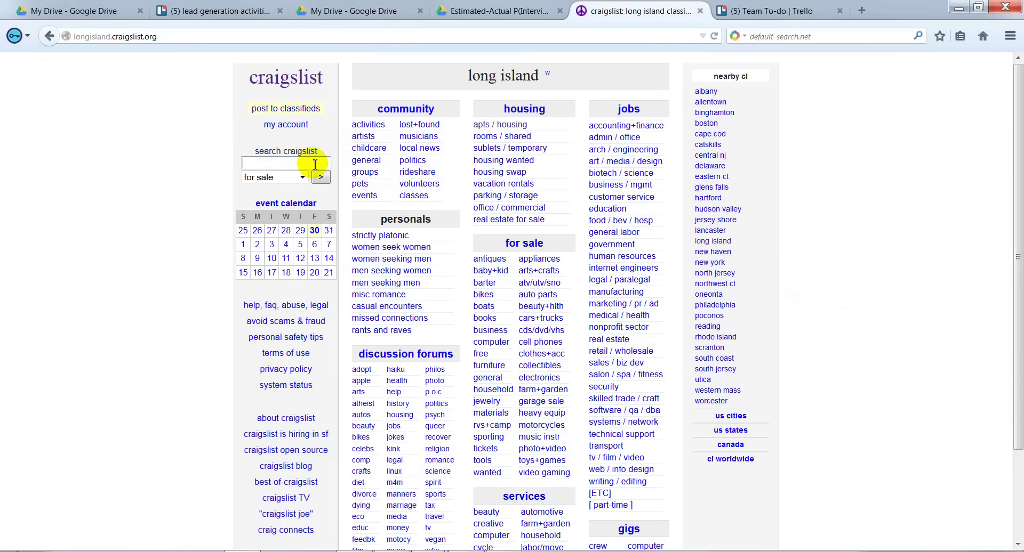
{"action": "type", "text": "iphone repair"}
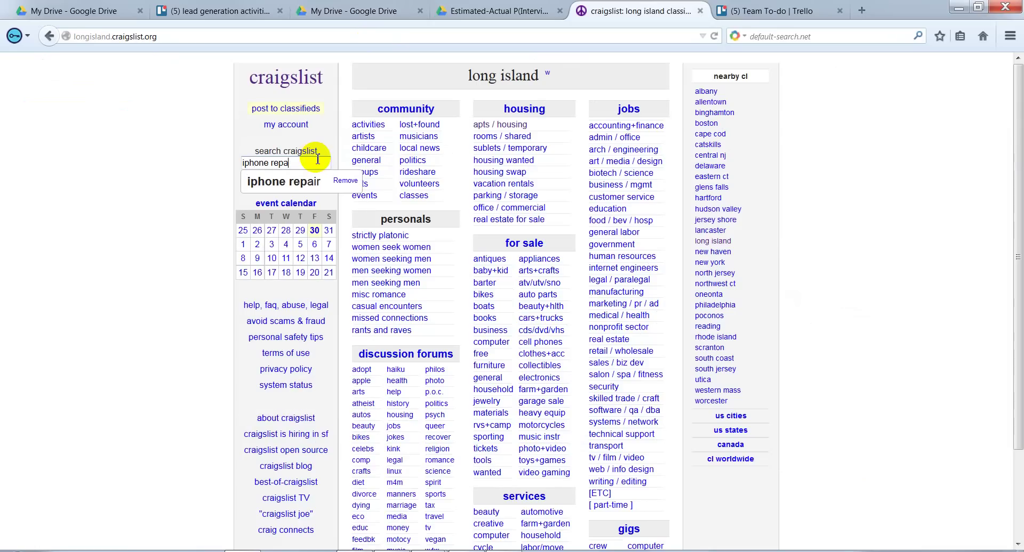
{"action": "key", "text": "Return"}
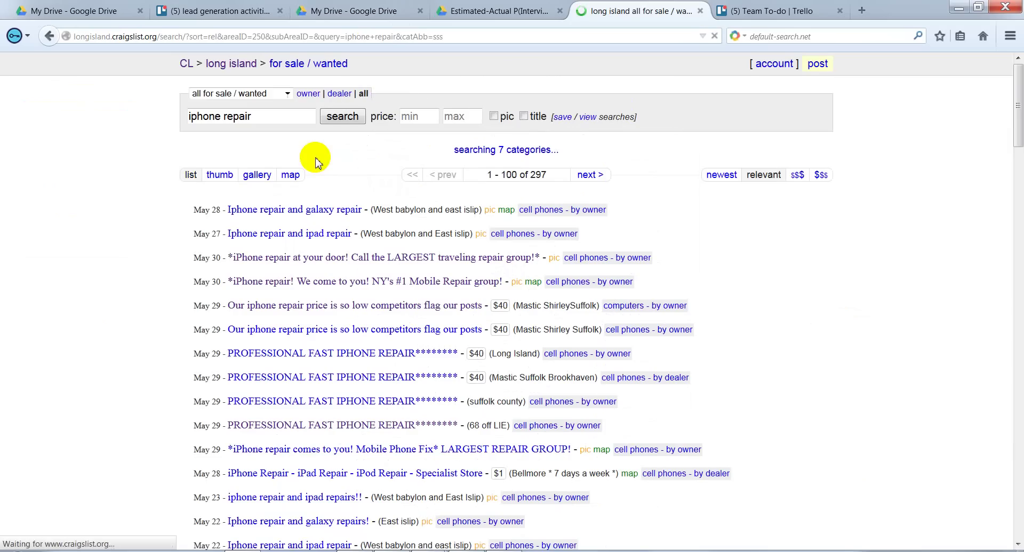
- Return to the Craigslist home page and choose the Long Island site under the state of New York
{"action": "left_click", "coordinate": [51, 39]}
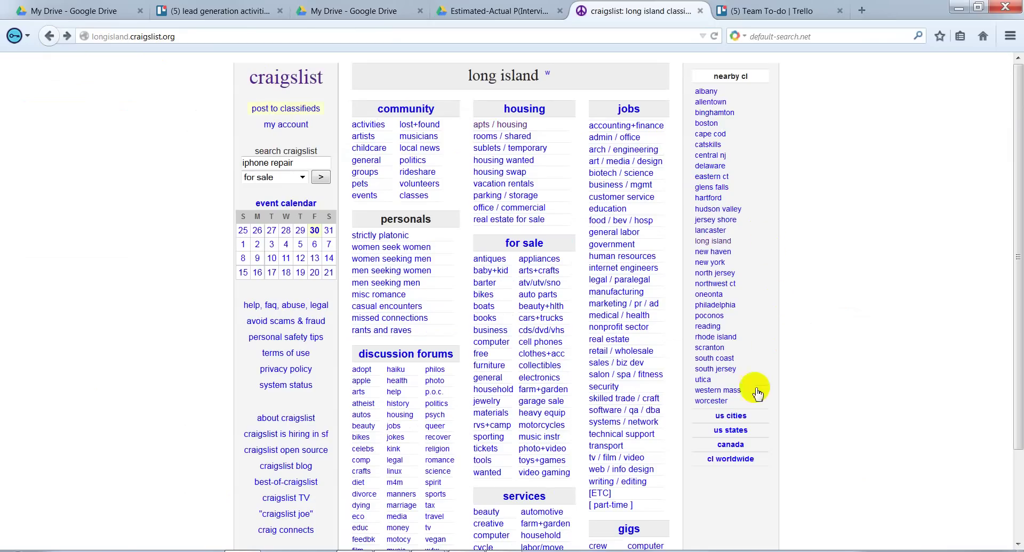
{"action": "left_click", "coordinate": [740, 432]}
{"action": "scroll", "coordinate": [720, 436], "scroll_direction": "down", "scroll_amount": 2}
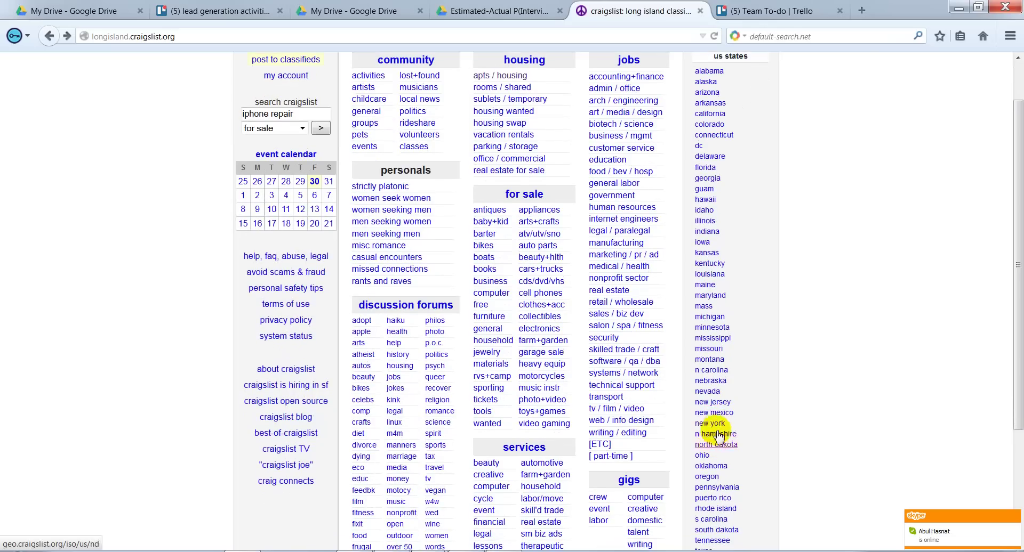
{"action": "left_click", "coordinate": [720, 424]}
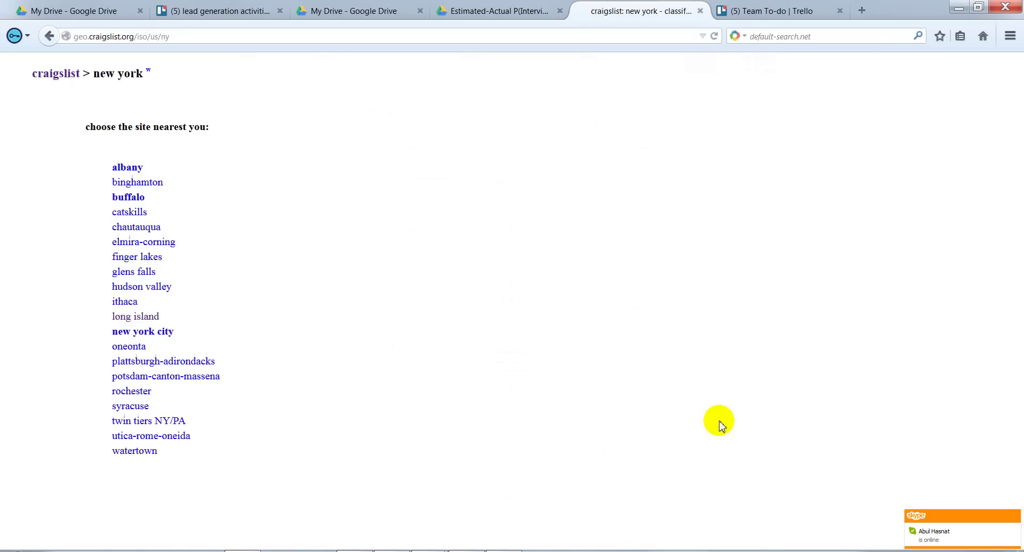
{"action": "left_click", "coordinate": [140, 323]}
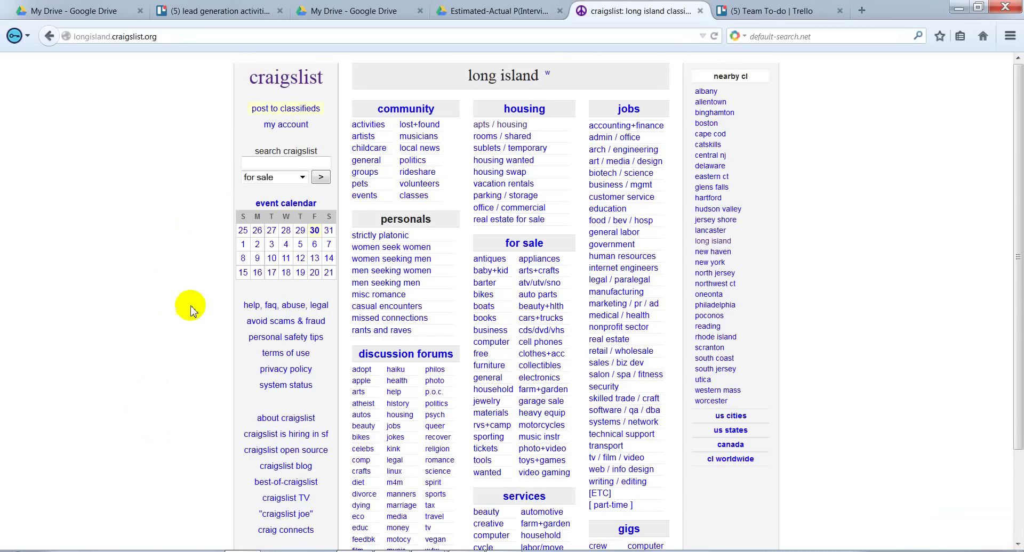
- Search the for-sale category of Long Island Craigslist for "iphone repair"
{"action": "left_click", "coordinate": [289, 167]}
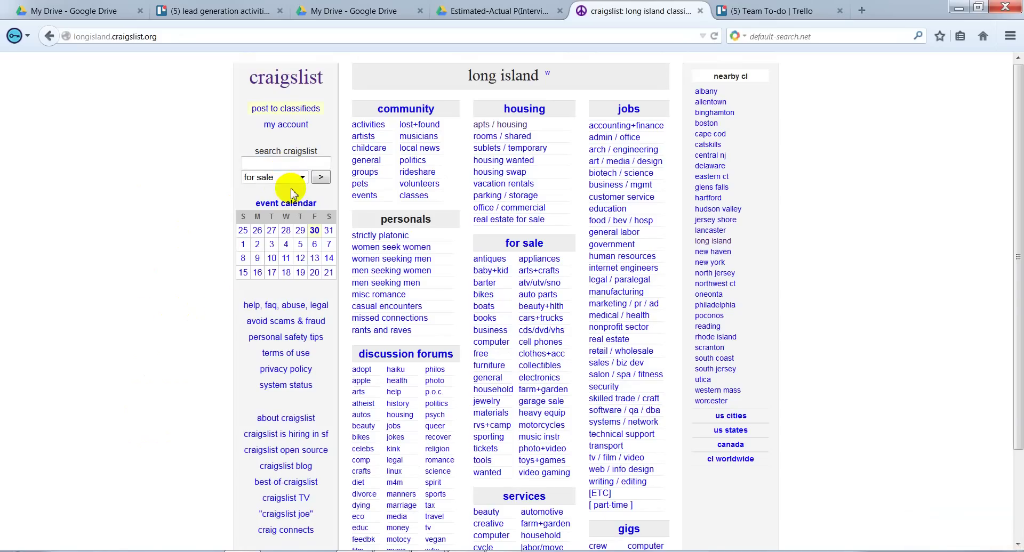
{"action": "type", "text": "iphpon"}
{"action": "key", "text": "Escape"}
{"action": "key", "text": "BackSpace"}
{"action": "type", "text": "one rep"}
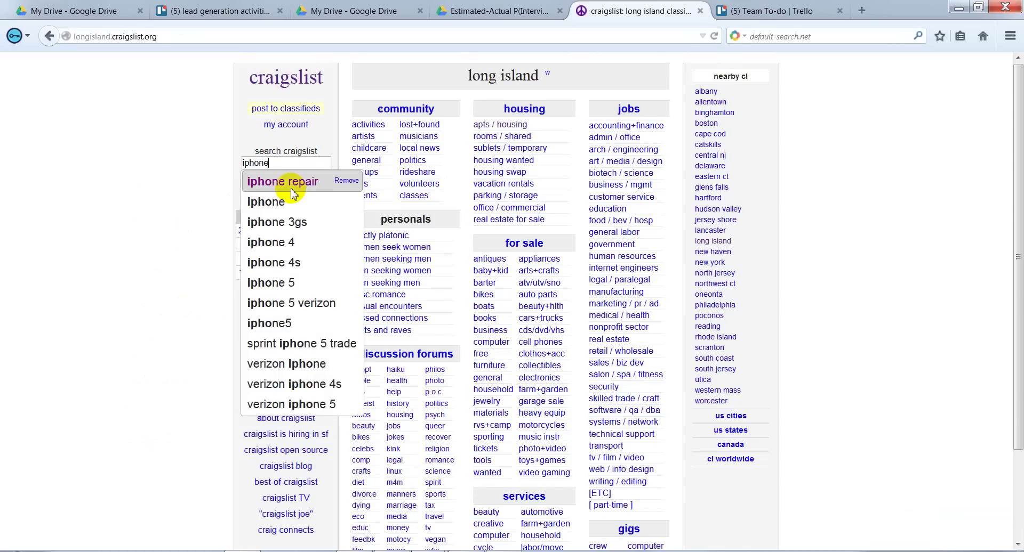
{"action": "left_click", "coordinate": [291, 182]}
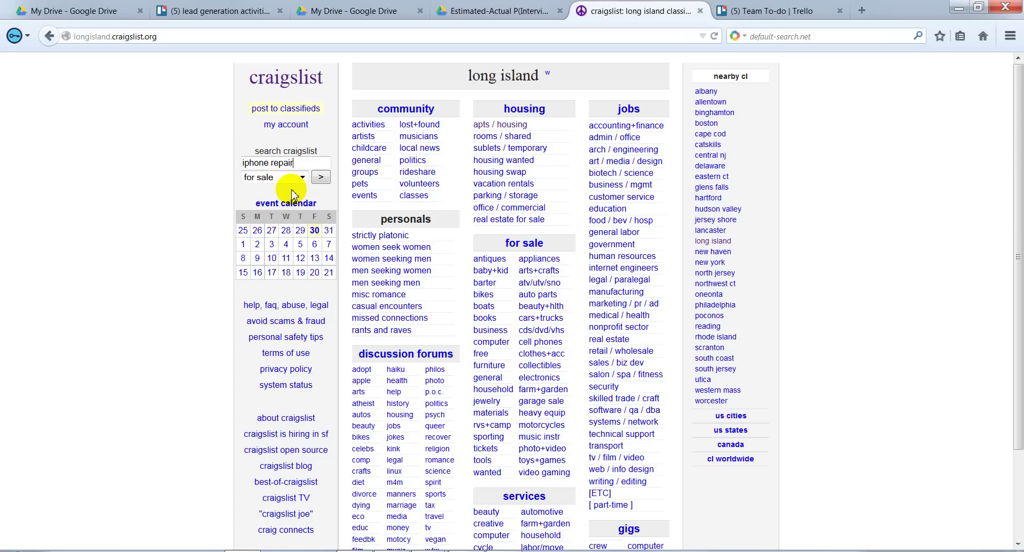
{"action": "left_click", "coordinate": [321, 172]}
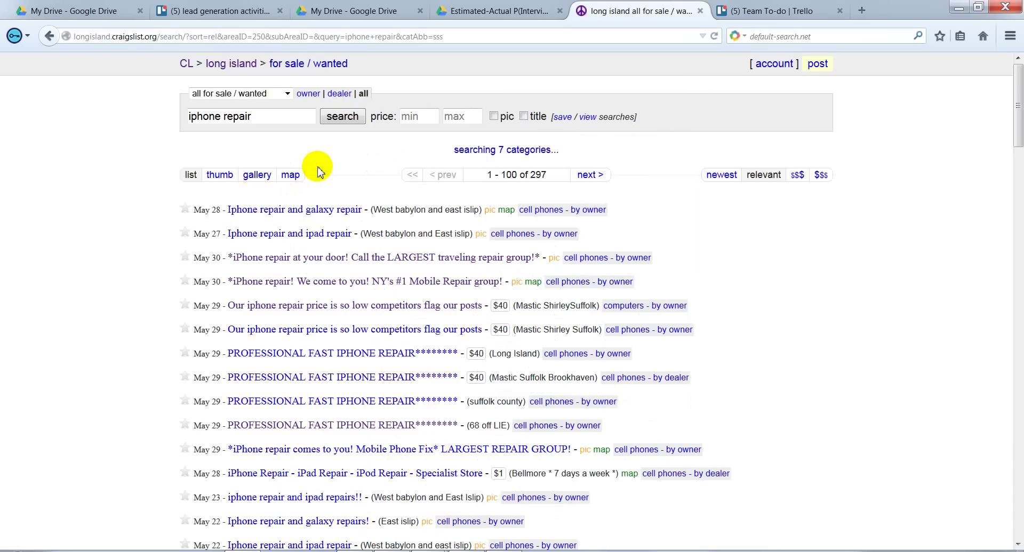
- Look over the search results and open the first listing, "Iphone repair and galaxy repair"
{"action": "scroll", "coordinate": [749, 255], "scroll_direction": "down", "scroll_amount": 3}
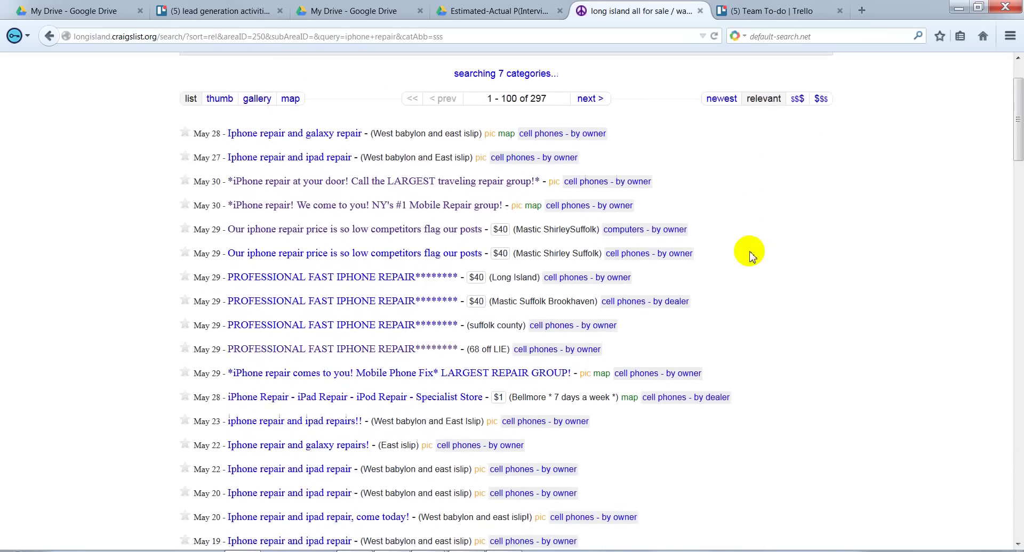
{"action": "scroll", "coordinate": [749, 255], "scroll_direction": "down", "scroll_amount": 20}
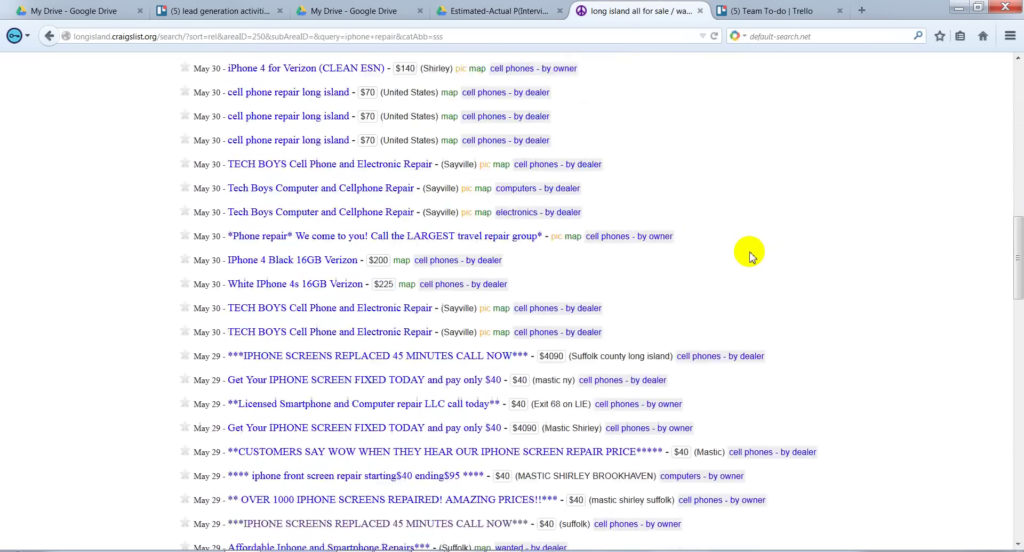
{"action": "scroll", "coordinate": [750, 255], "scroll_direction": "down", "scroll_amount": 20}
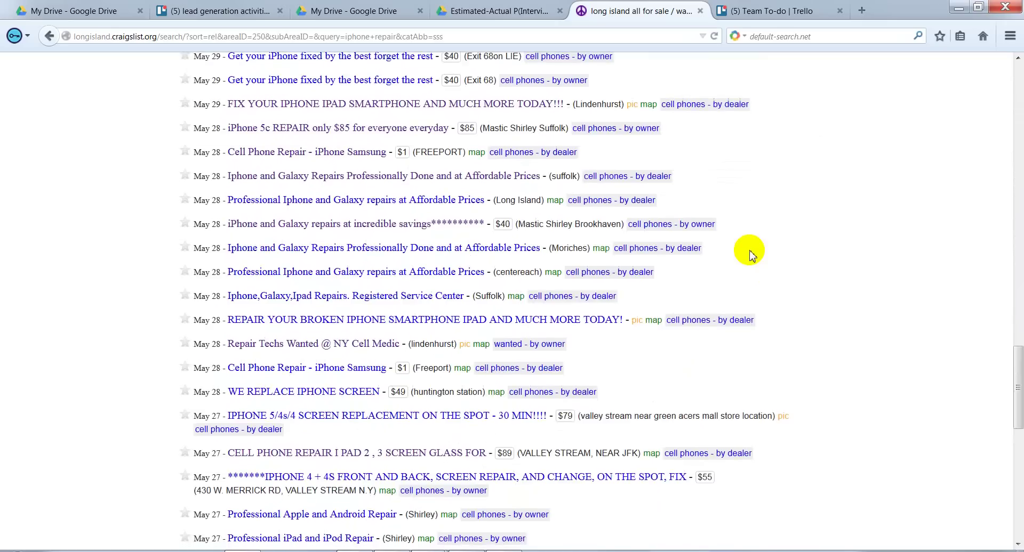
{"action": "scroll", "coordinate": [749, 255], "scroll_direction": "down", "scroll_amount": 15}
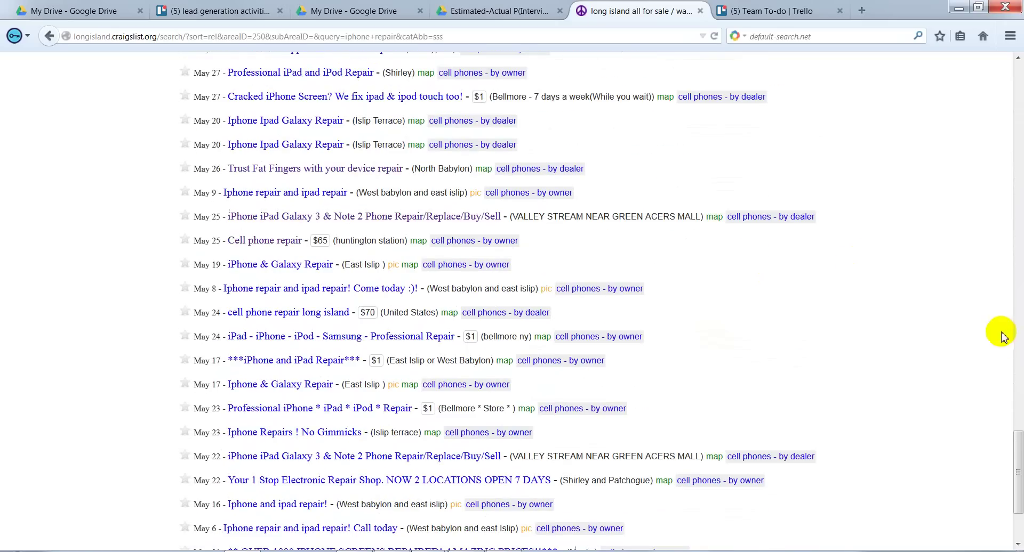
{"action": "left_click_drag", "start_coordinate": [1017, 454], "coordinate": [983, 96]}
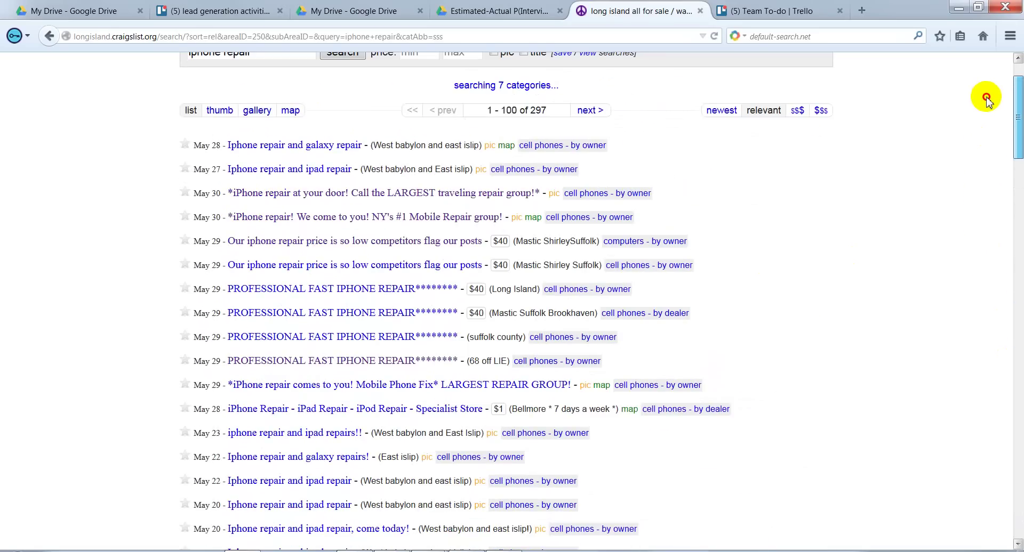
{"action": "left_click", "coordinate": [346, 145]}
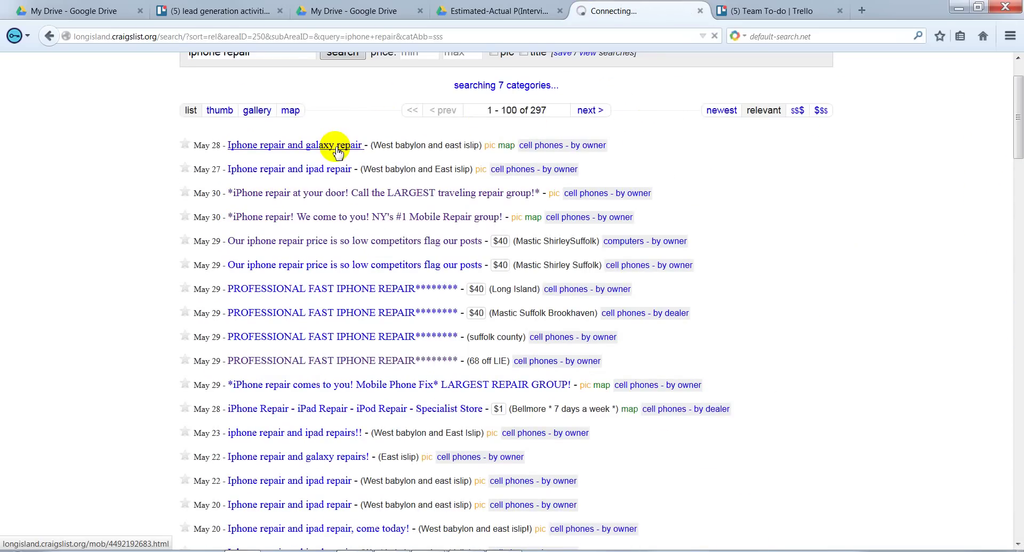
- Look through the listing for the shop's name, photos, website and storefront locations
{"action": "scroll", "coordinate": [190, 270], "scroll_direction": "down", "scroll_amount": 6}
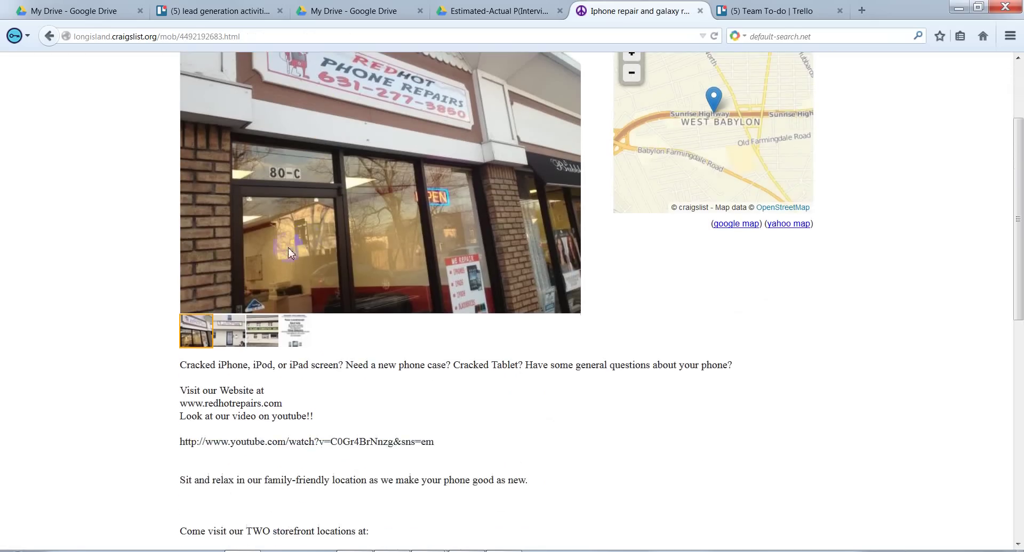
{"action": "scroll", "coordinate": [187, 279], "scroll_direction": "down", "scroll_amount": 1}
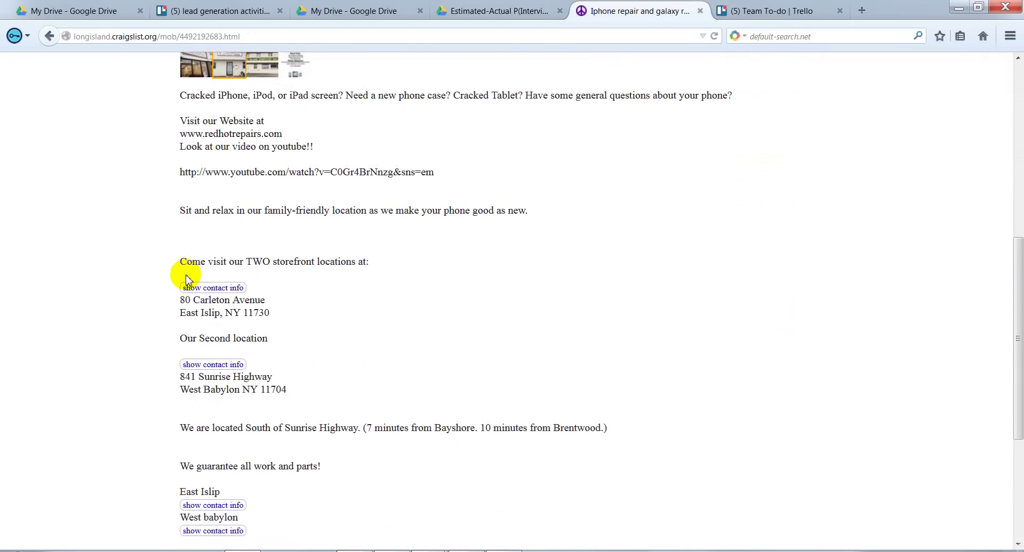
{"action": "scroll", "coordinate": [186, 278], "scroll_direction": "down", "scroll_amount": 1}
{"action": "scroll", "coordinate": [187, 277], "scroll_direction": "down", "scroll_amount": 1}
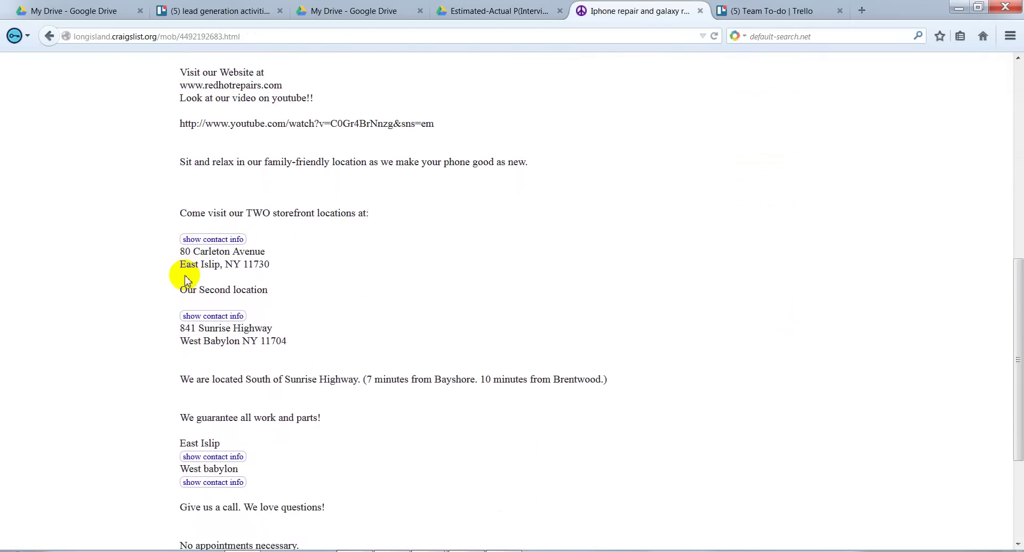
{"action": "scroll", "coordinate": [186, 275], "scroll_direction": "up", "scroll_amount": 4}
{"action": "scroll", "coordinate": [186, 275], "scroll_direction": "up", "scroll_amount": 5}
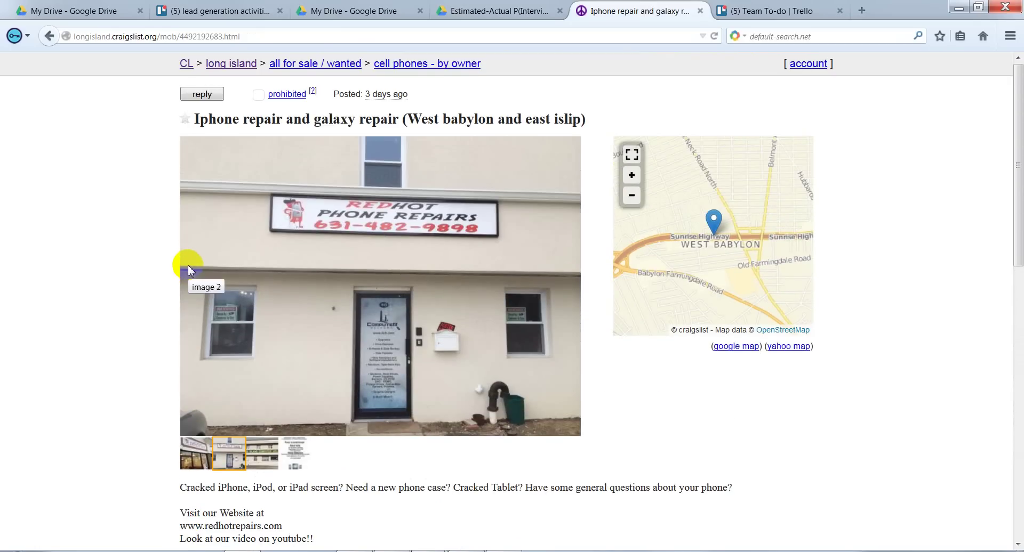
{"action": "scroll", "coordinate": [192, 262], "scroll_direction": "down", "scroll_amount": 2}
{"action": "scroll", "coordinate": [263, 259], "scroll_direction": "down", "scroll_amount": 3}
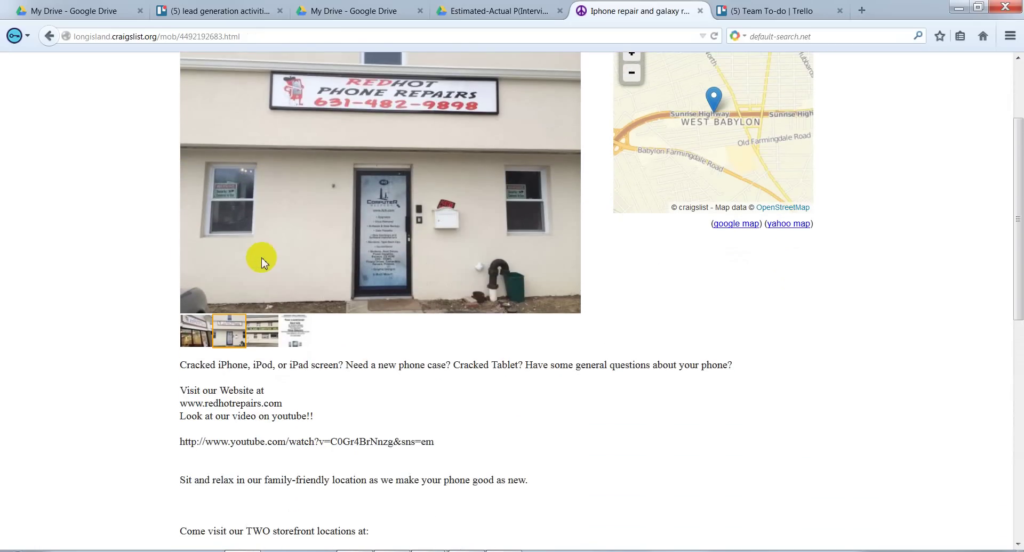
{"action": "scroll", "coordinate": [263, 262], "scroll_direction": "down", "scroll_amount": 5}
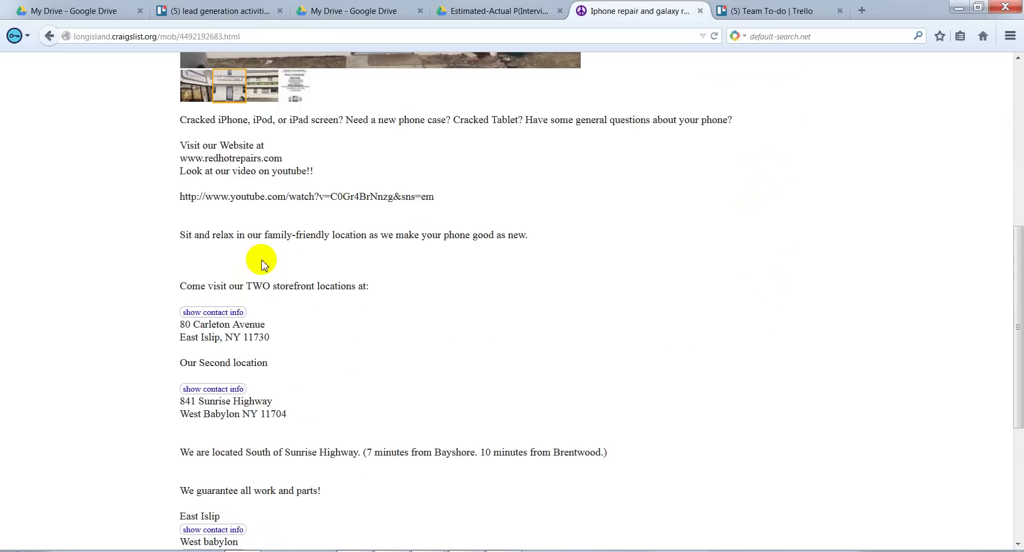
- Reveal the hidden contact info for the storefronts and review the rest of the listing
{"action": "left_click", "coordinate": [213, 312]}
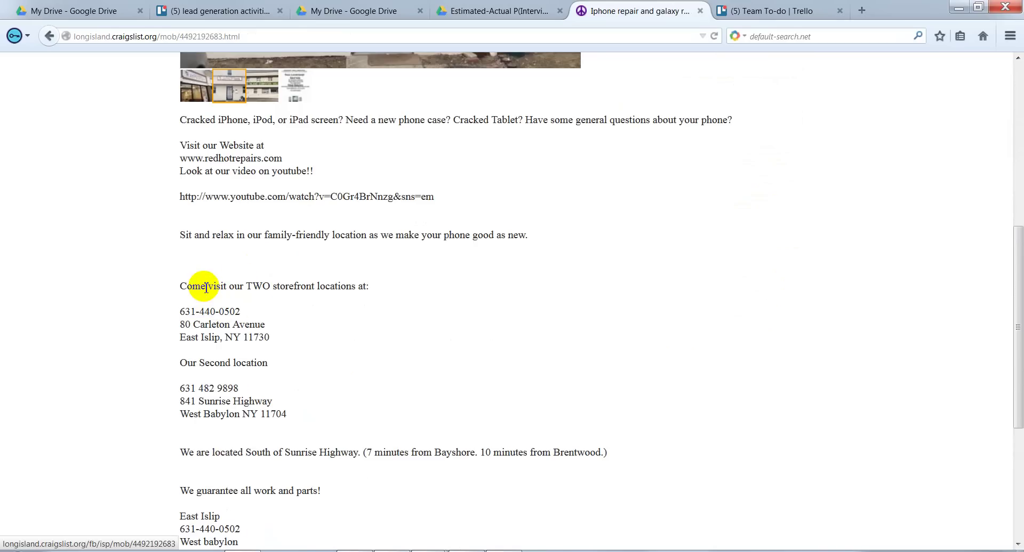
{"action": "scroll", "coordinate": [205, 287], "scroll_direction": "down", "scroll_amount": 2}
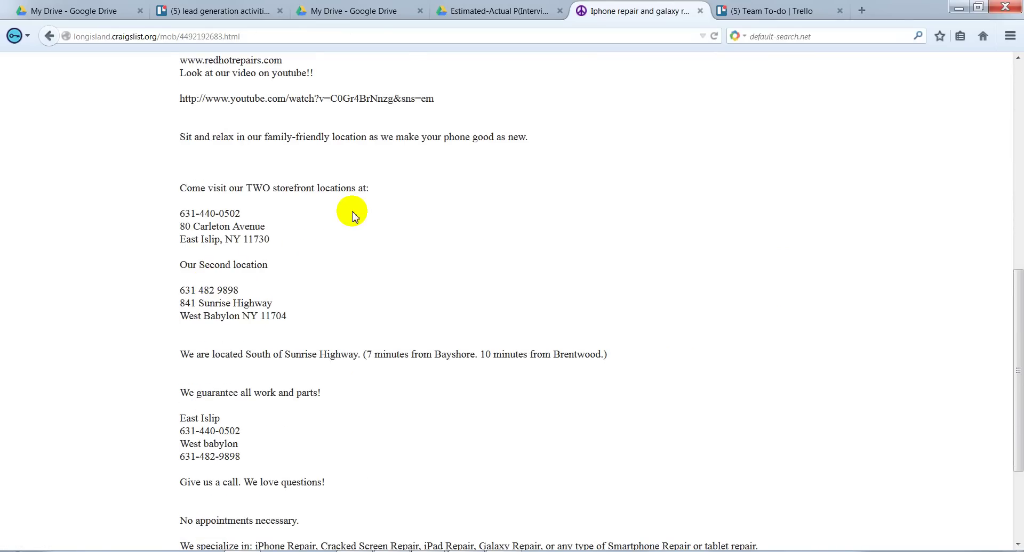
{"action": "scroll", "coordinate": [352, 216], "scroll_direction": "down", "scroll_amount": 3}
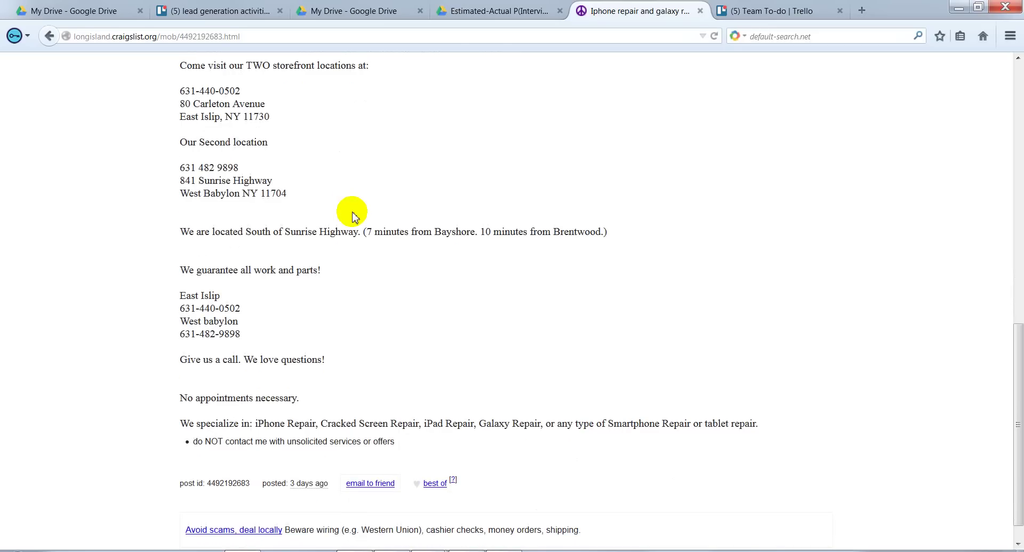
{"action": "scroll", "coordinate": [352, 216], "scroll_direction": "up", "scroll_amount": 9}
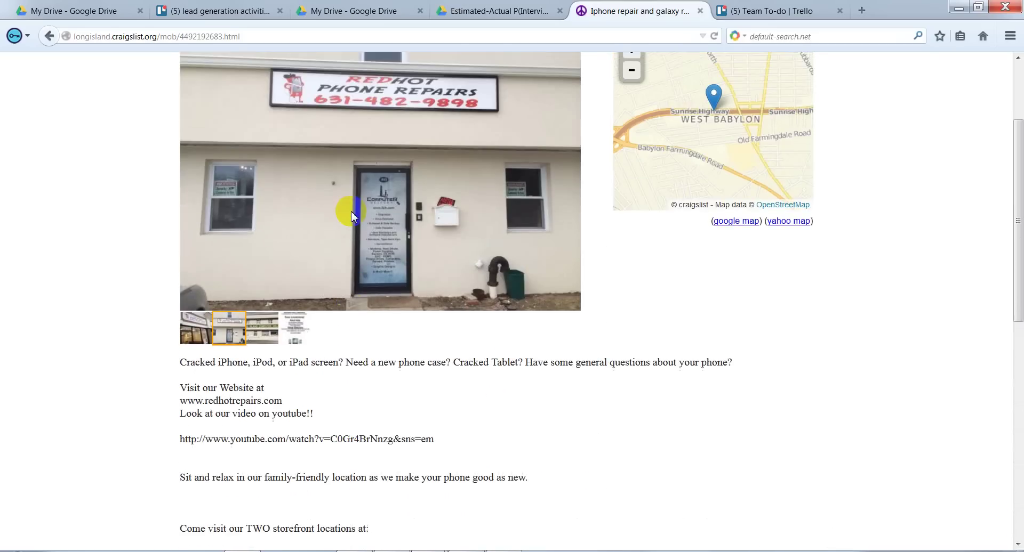
{"action": "scroll", "coordinate": [352, 216], "scroll_direction": "up", "scroll_amount": 1}
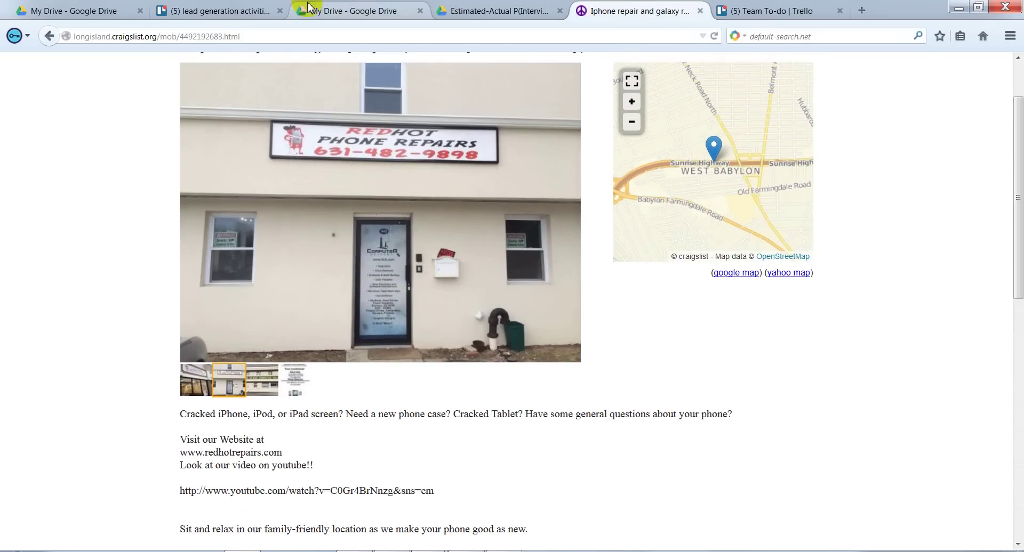
- Switch to the Trello contacts board, close the open card and start a "Red hot Phone Repairs." card in the Long Island Craigslist list
{"action": "left_click", "coordinate": [256, 13]}
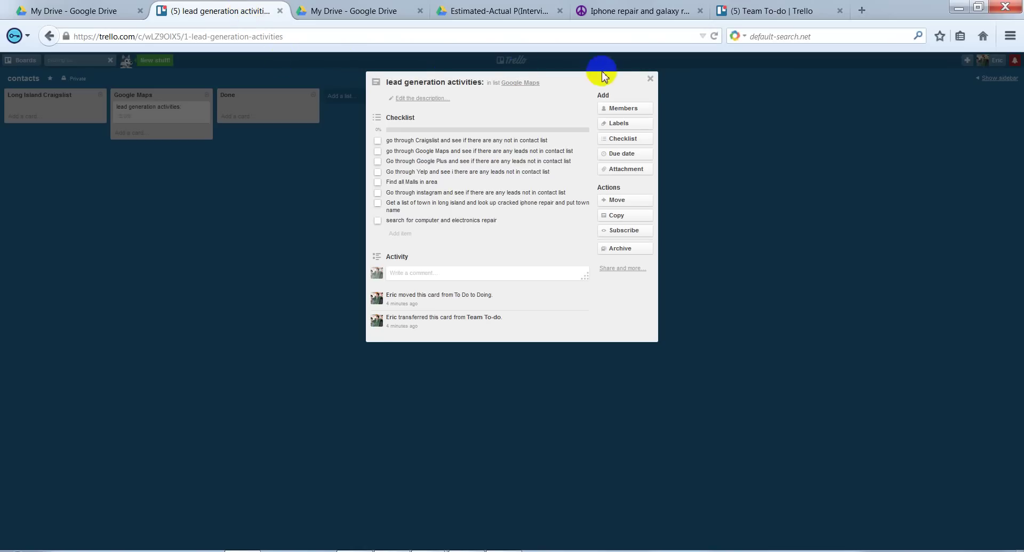
{"action": "left_click", "coordinate": [650, 79]}
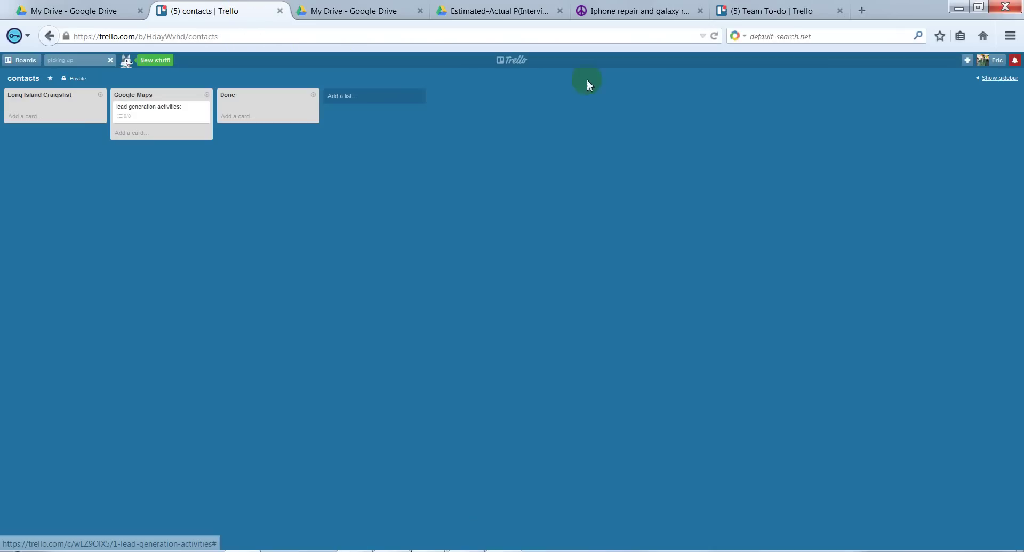
{"action": "left_click", "coordinate": [26, 117]}
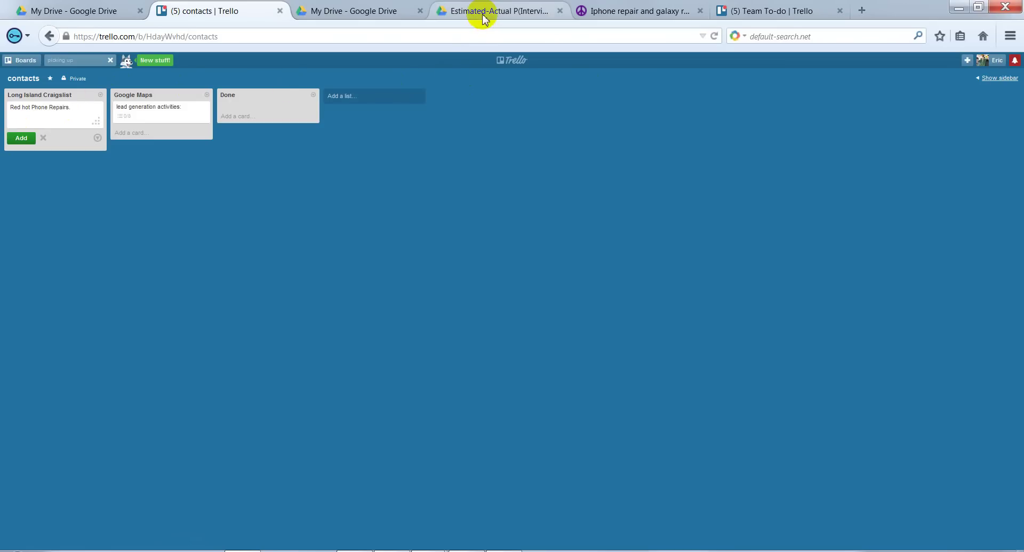
- Copy the first storefront's phone number from the Craigslist listing into the new Trello card
{"action": "left_click", "coordinate": [605, 16]}
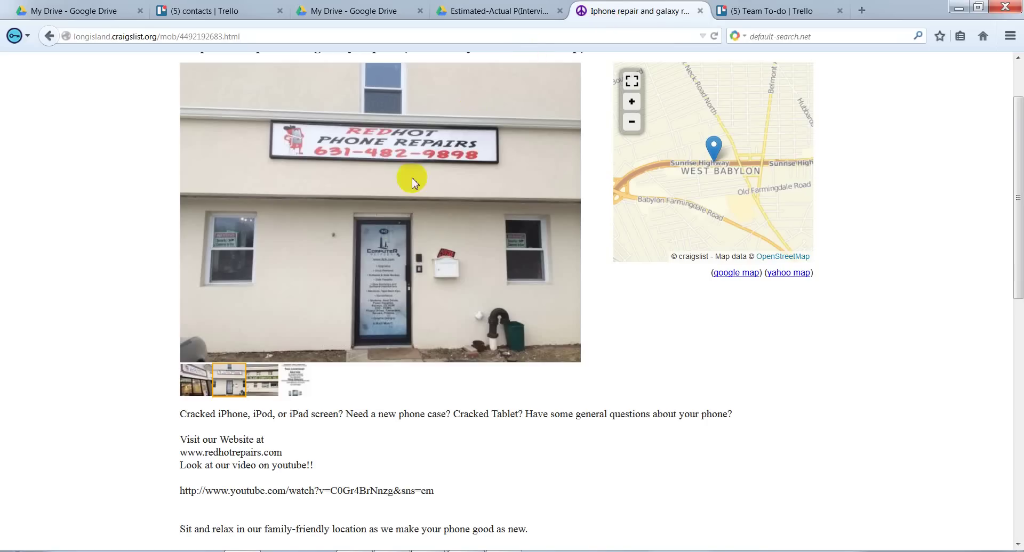
{"action": "scroll", "coordinate": [359, 278], "scroll_direction": "down", "scroll_amount": 10}
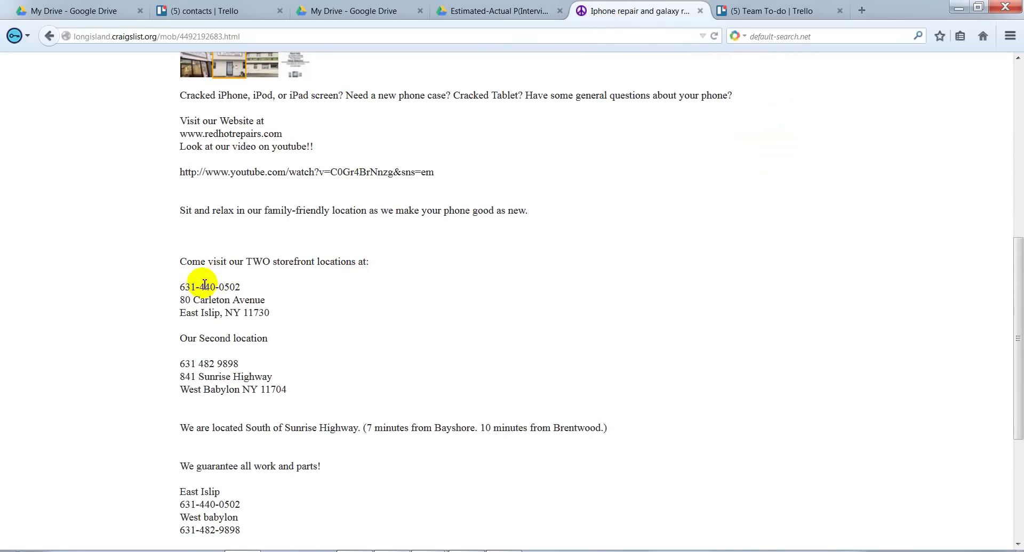
{"action": "left_click_drag", "start_coordinate": [181, 289], "coordinate": [241, 288]}
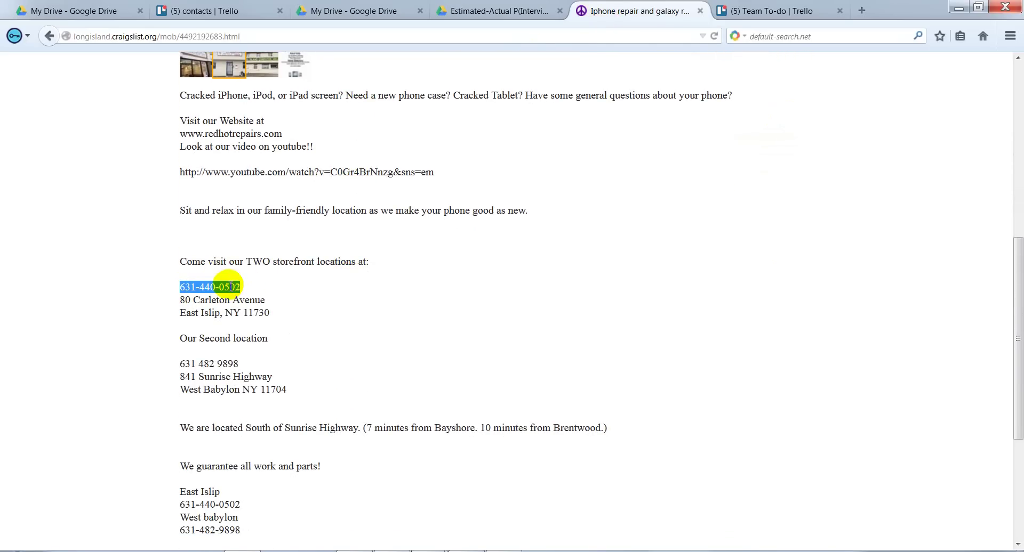
{"action": "right_click", "coordinate": [240, 293]}
{"action": "left_click", "coordinate": [254, 294]}
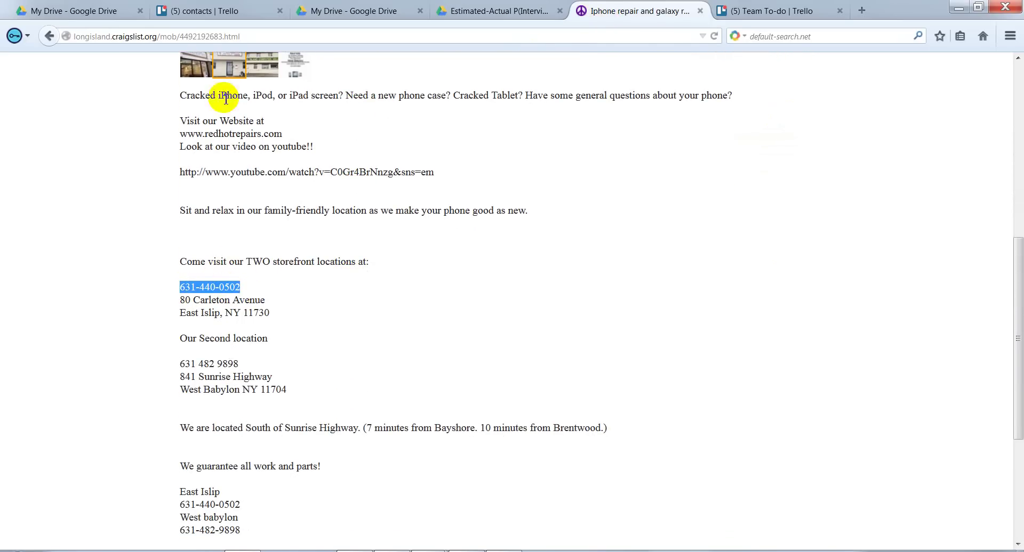
{"action": "left_click", "coordinate": [187, 10]}
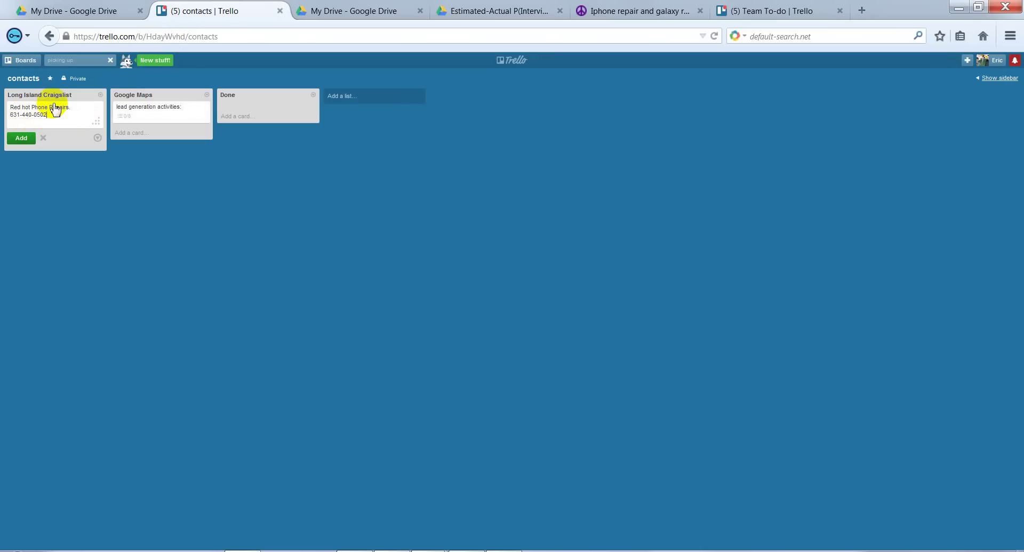
- Copy the first storefront's street address from the Craigslist listing into the Trello card after its phone number, ending it with a period
{"action": "left_click", "coordinate": [80, 10]}
{"action": "left_click", "coordinate": [355, 11]}
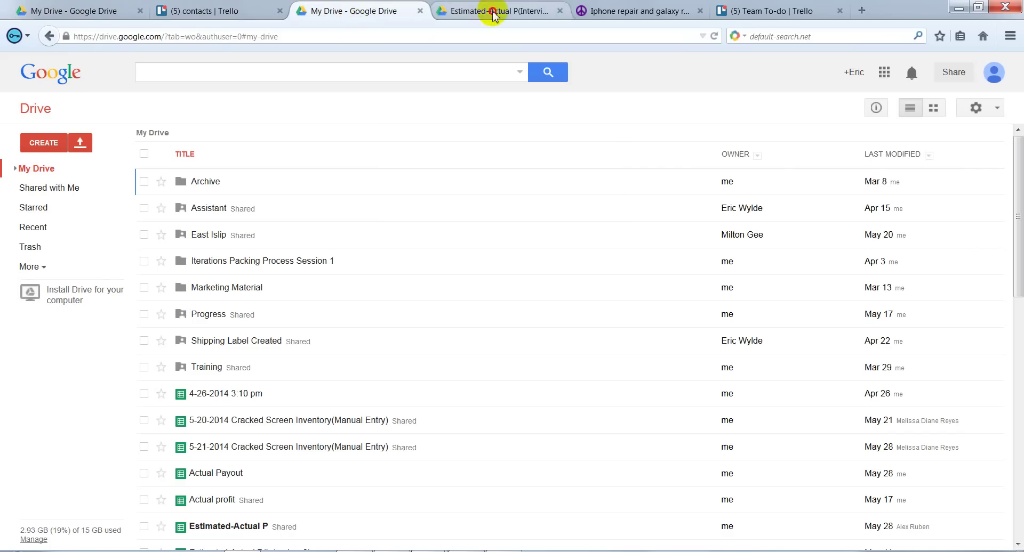
{"action": "left_click", "coordinate": [531, 11]}
{"action": "left_click", "coordinate": [586, 10]}
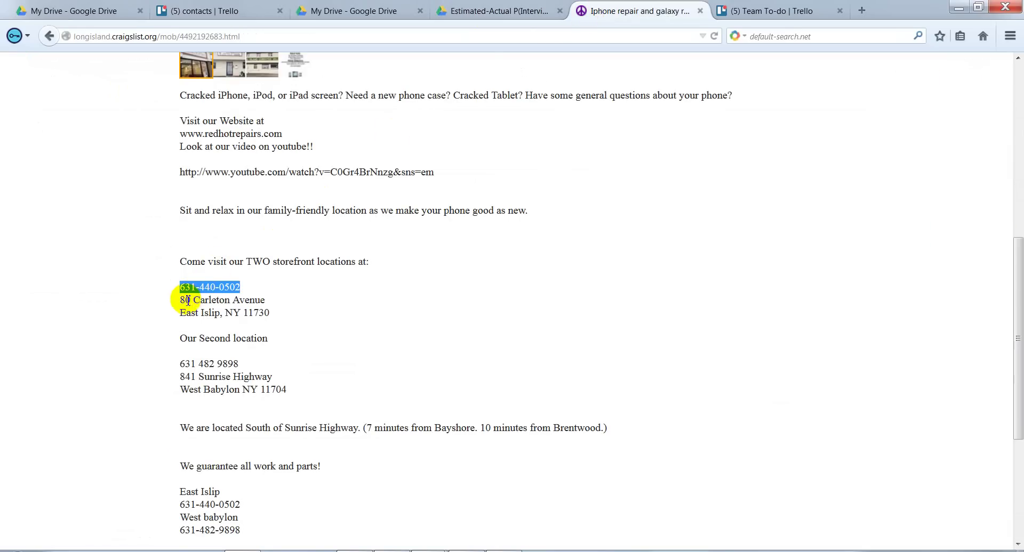
{"action": "left_click_drag", "start_coordinate": [180, 299], "coordinate": [262, 297]}
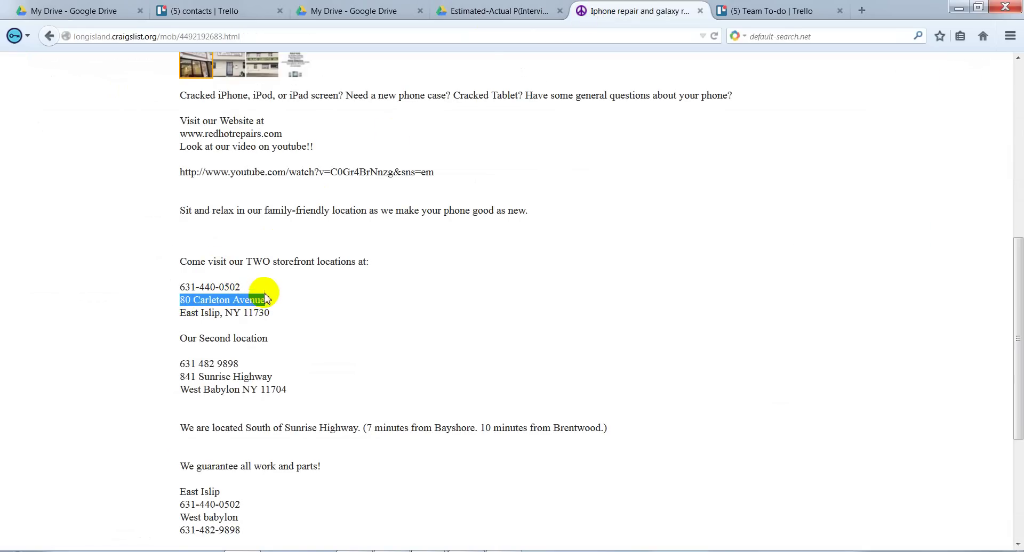
{"action": "right_click", "coordinate": [265, 296]}
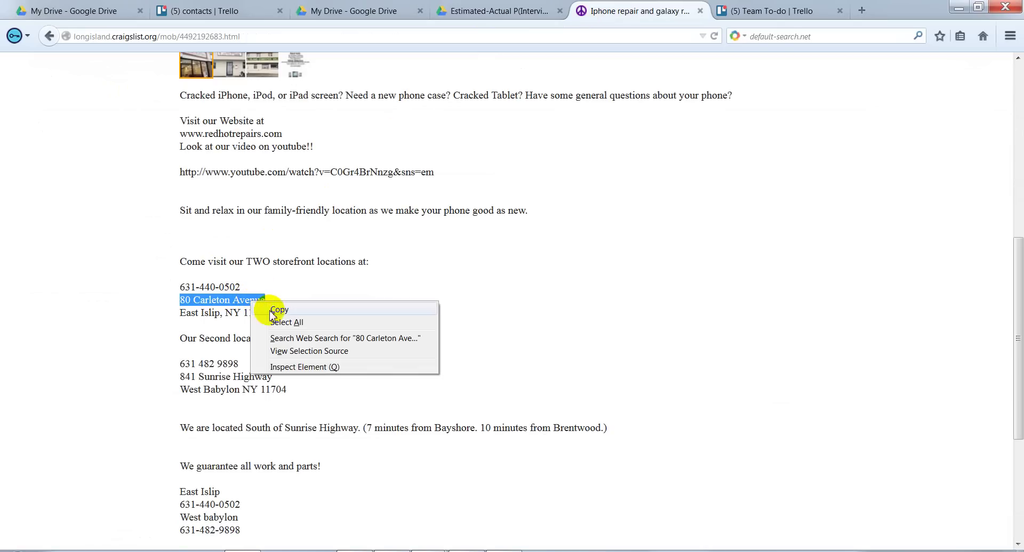
{"action": "left_click", "coordinate": [272, 312]}
{"action": "left_click", "coordinate": [442, 11]}
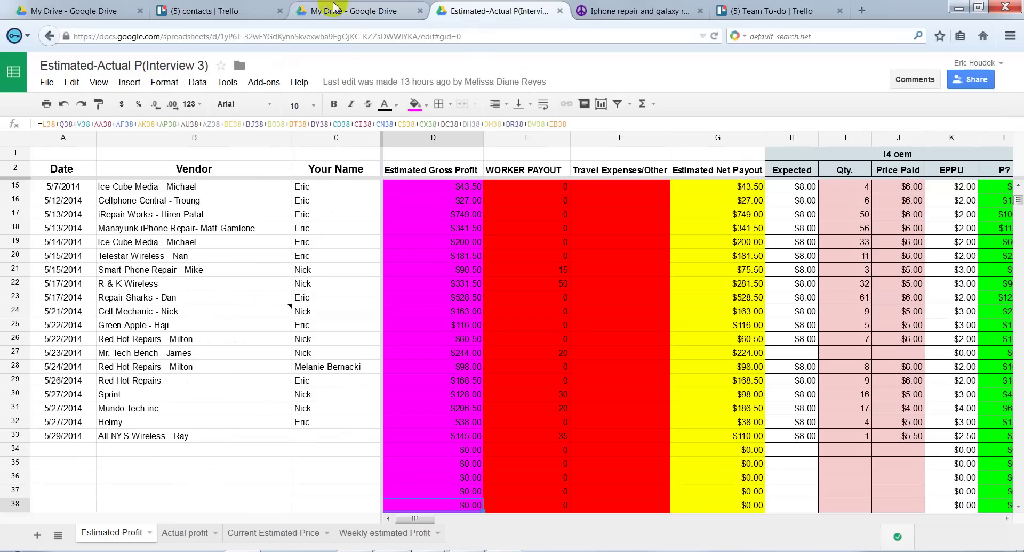
{"action": "left_click", "coordinate": [234, 10]}
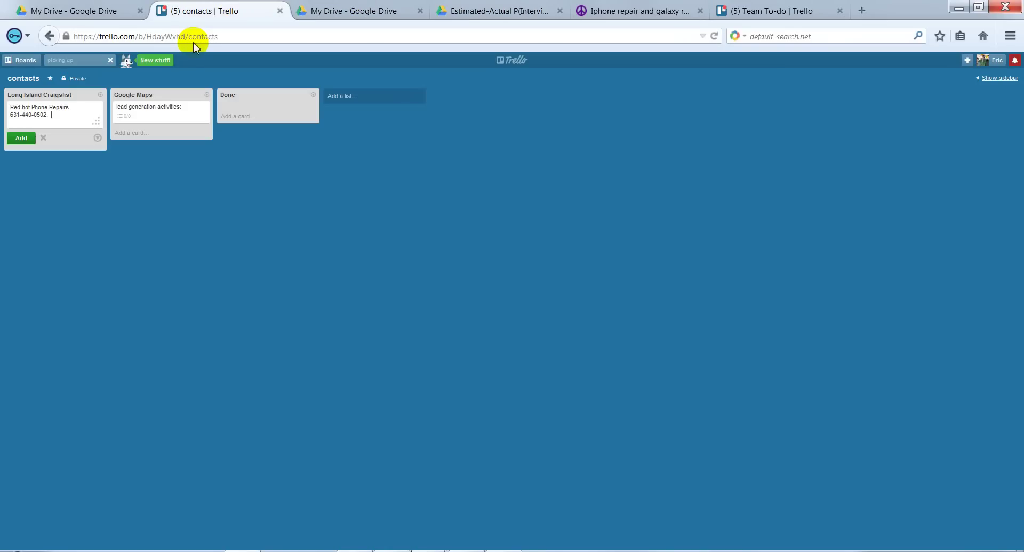
{"action": "type", "text": "."}
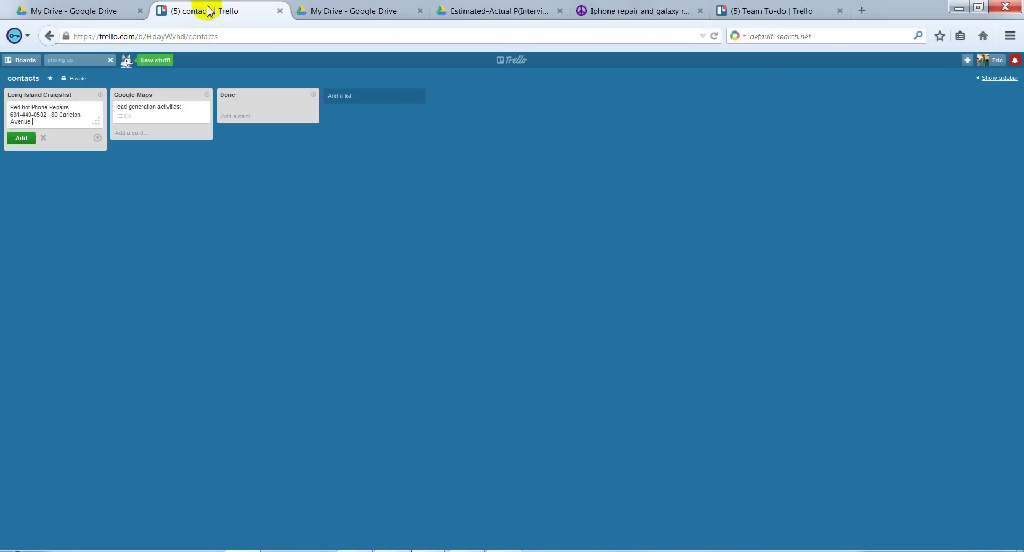
- Copy the first storefront's town, state and ZIP code line from the Craigslist listing into the Trello card
{"action": "left_click", "coordinate": [598, 11]}
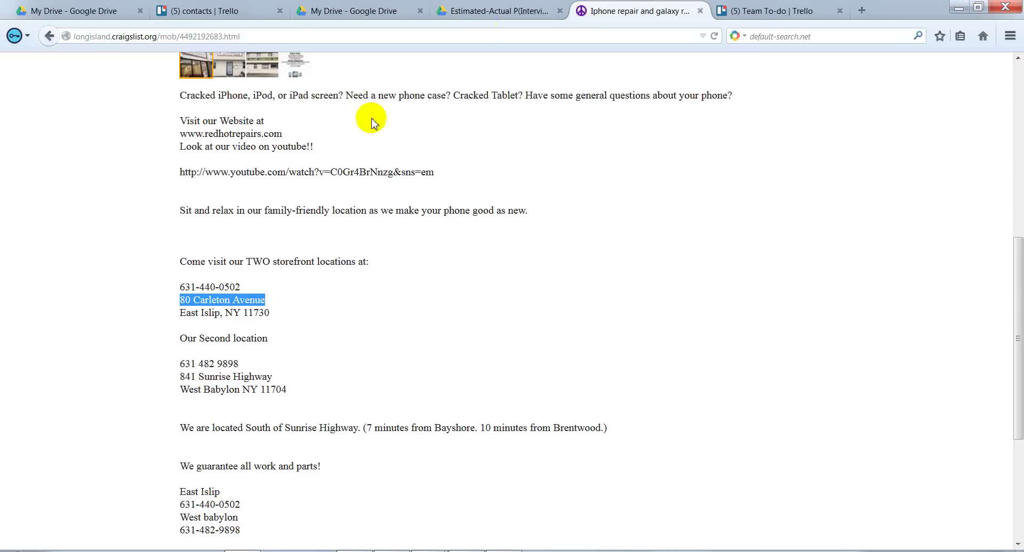
{"action": "left_click_drag", "start_coordinate": [181, 313], "coordinate": [274, 309]}
{"action": "right_click", "coordinate": [260, 313]}
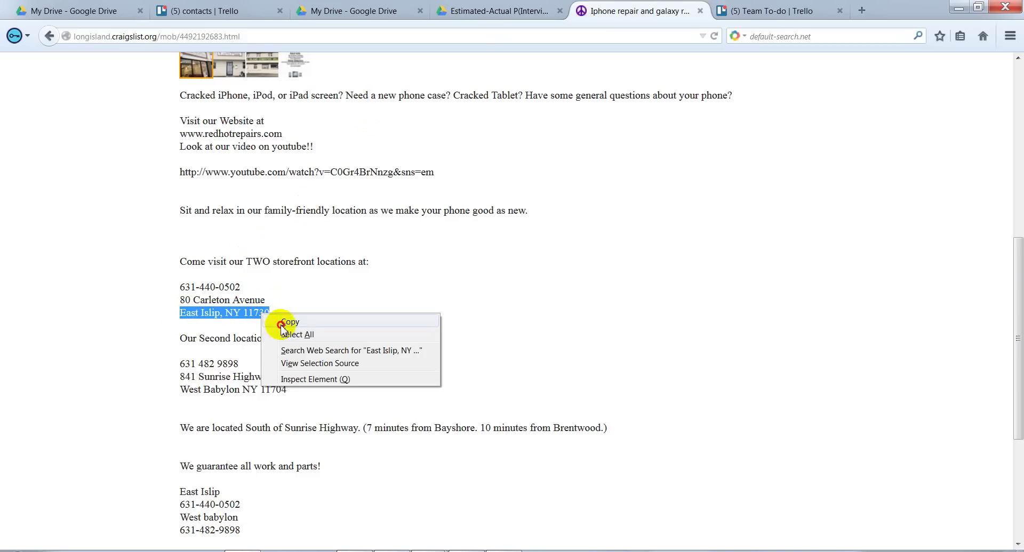
{"action": "left_click", "coordinate": [280, 323]}
{"action": "left_click", "coordinate": [336, 16]}
{"action": "left_click", "coordinate": [211, 16]}
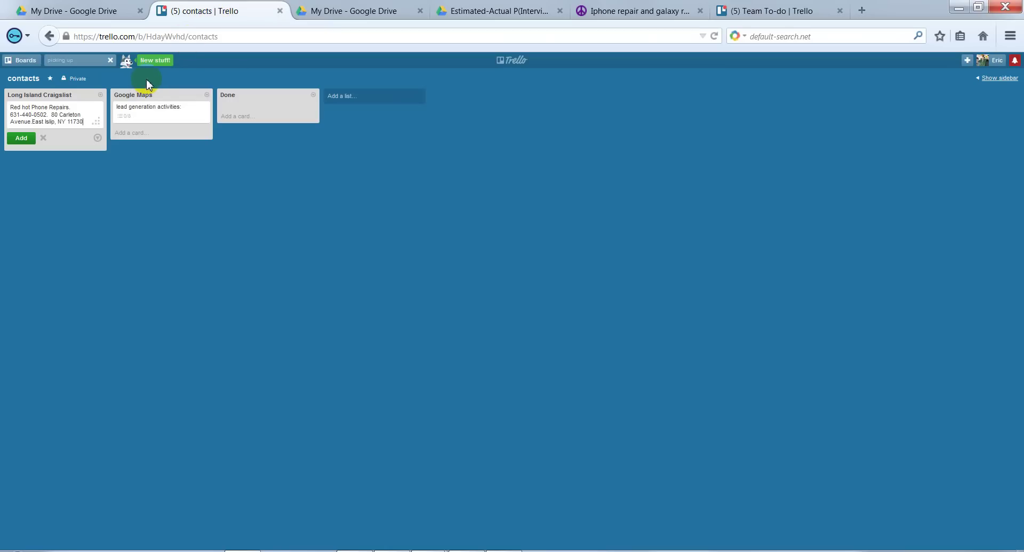
- Add the second storefront's phone number from the Craigslist listing to the Trello card, with hyphens between the digit groups
{"action": "left_click", "coordinate": [604, 13]}
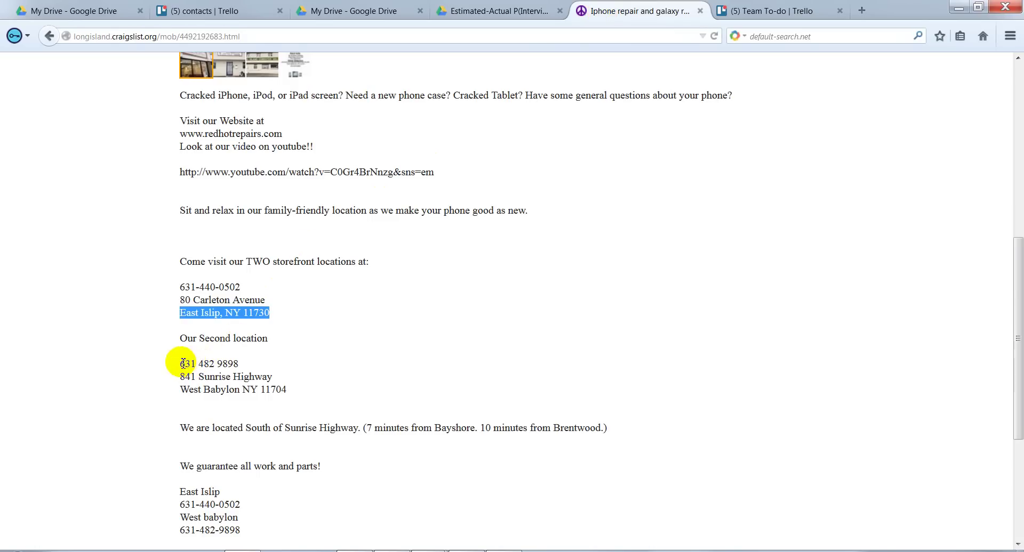
{"action": "left_click_drag", "start_coordinate": [178, 363], "coordinate": [235, 365]}
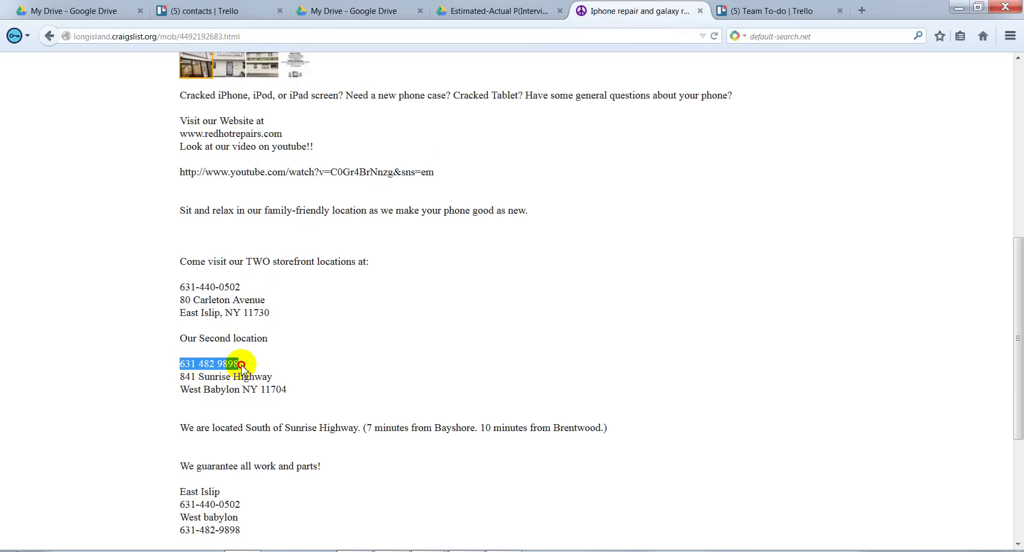
{"action": "right_click", "coordinate": [230, 364]}
{"action": "left_click", "coordinate": [254, 370]}
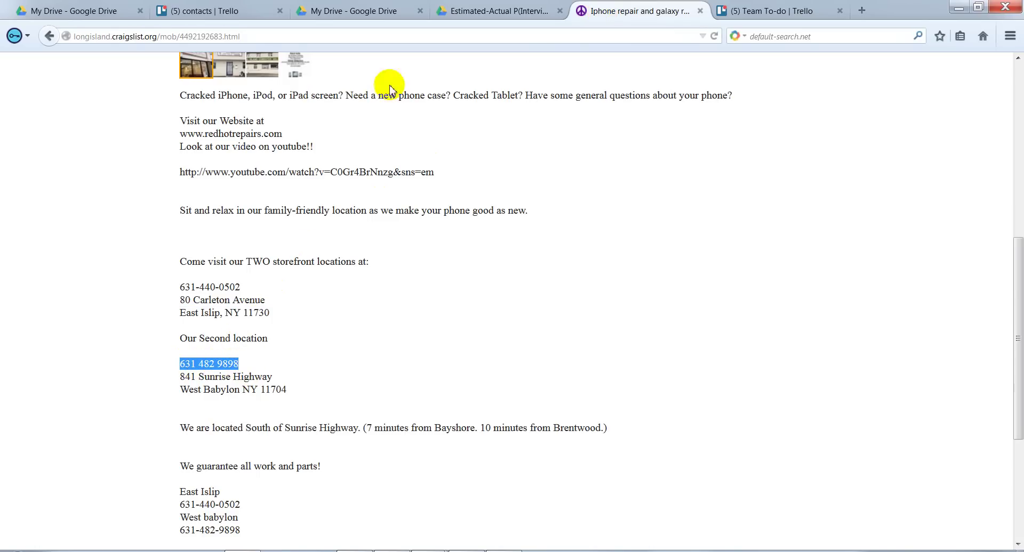
{"action": "left_click", "coordinate": [195, 7]}
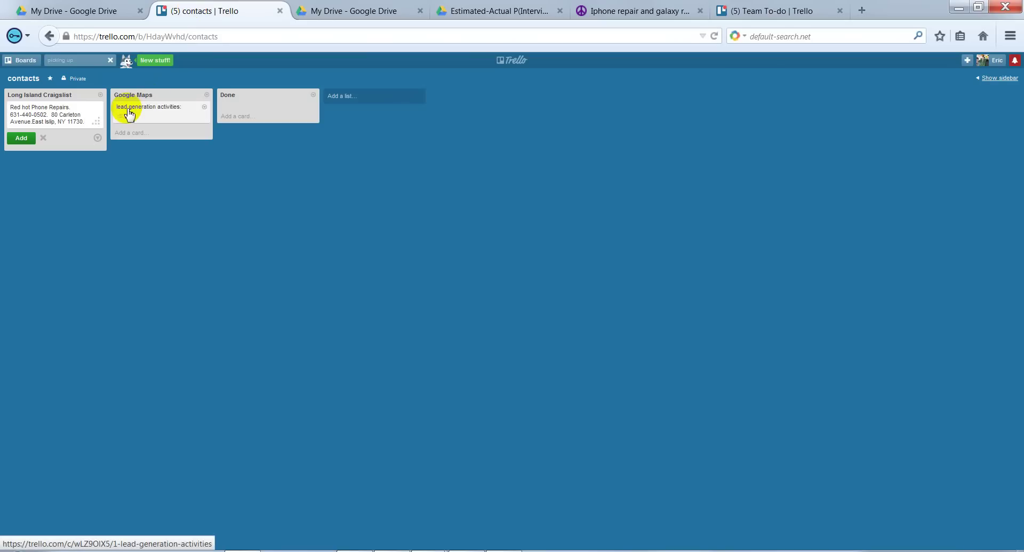
{"action": "key", "text": "ctrl+v"}
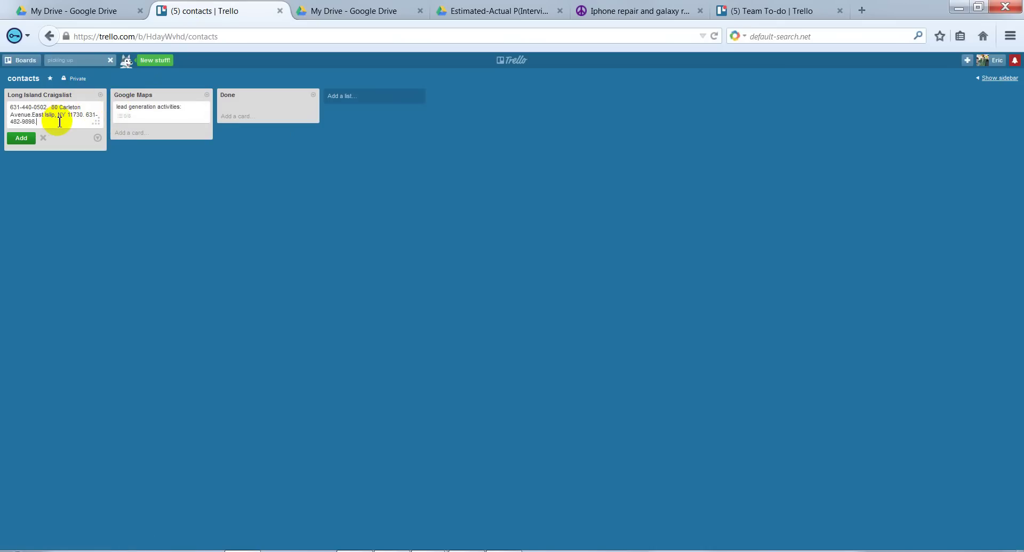
{"action": "left_click", "coordinate": [773, 10]}
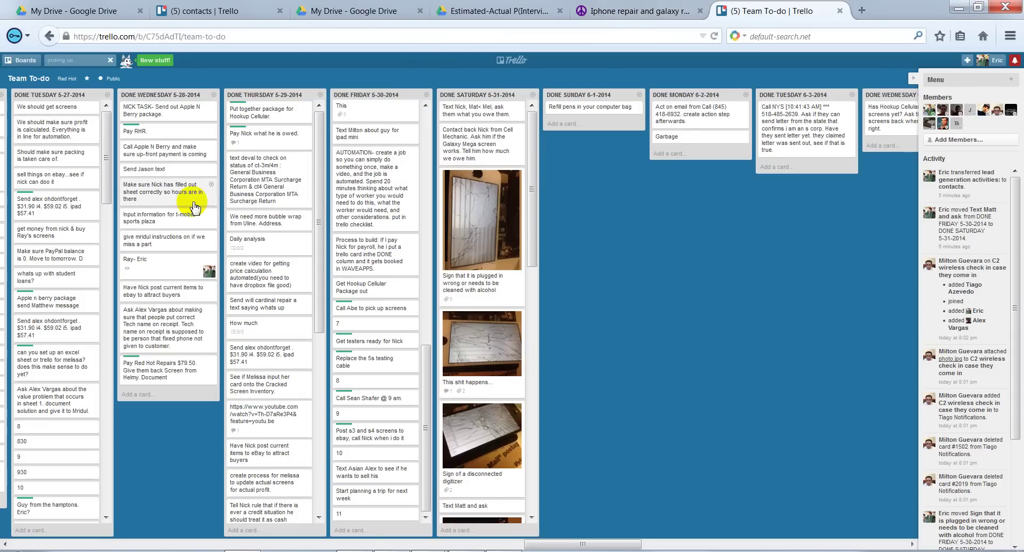
{"action": "scroll", "coordinate": [507, 269], "scroll_direction": "down", "scroll_amount": 3}
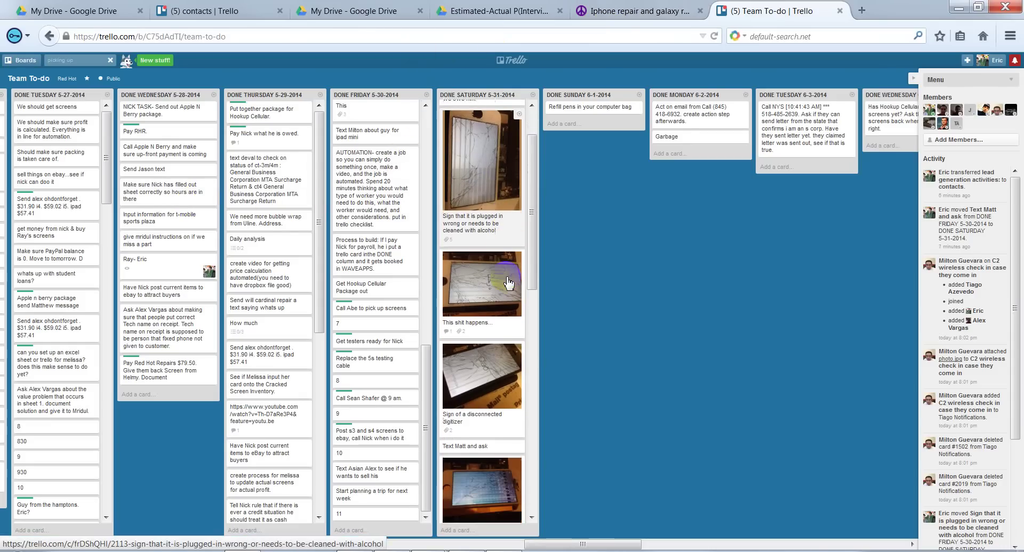
{"action": "scroll", "coordinate": [512, 267], "scroll_direction": "up", "scroll_amount": 1}
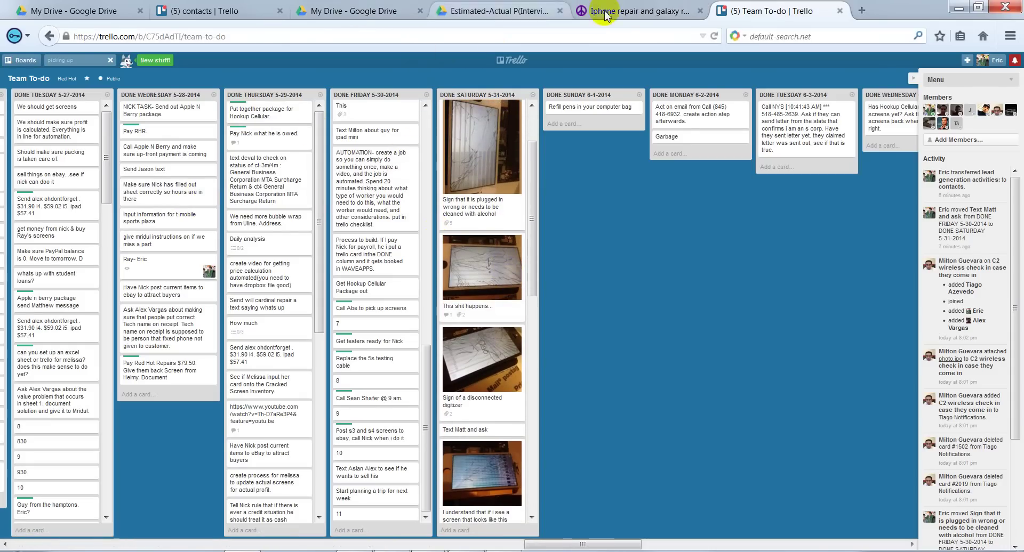
- Copy the second storefront's street address from the Craigslist listing into the card on the Trello contacts board
{"action": "left_click", "coordinate": [626, 11]}
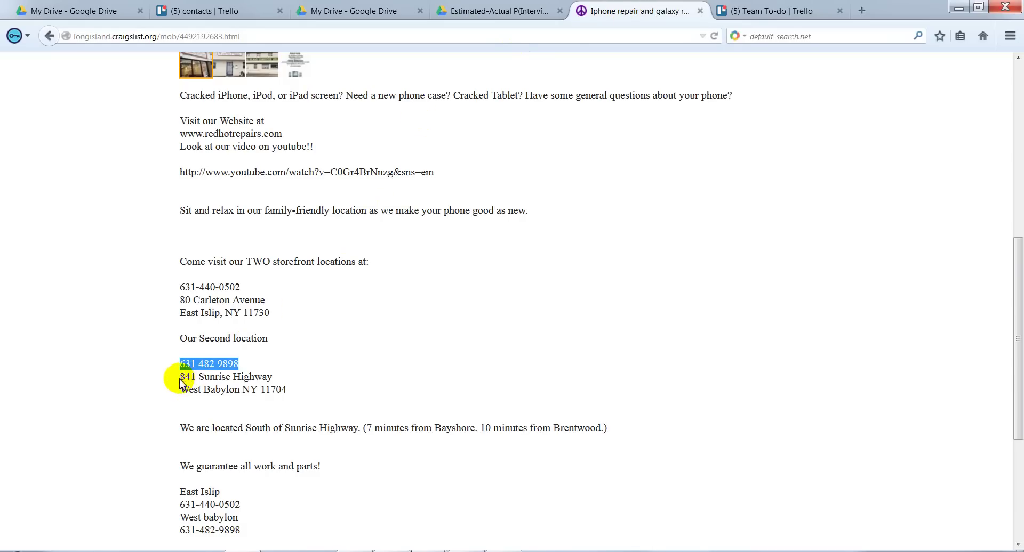
{"action": "left_click_drag", "start_coordinate": [178, 377], "coordinate": [272, 377]}
{"action": "right_click", "coordinate": [273, 377]}
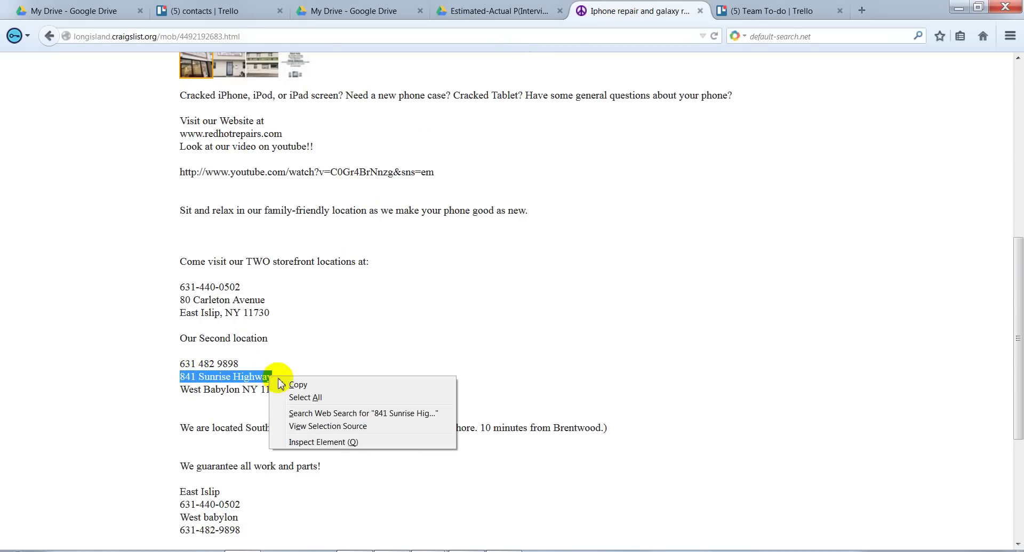
{"action": "left_click", "coordinate": [297, 385]}
{"action": "left_click", "coordinate": [731, 11]}
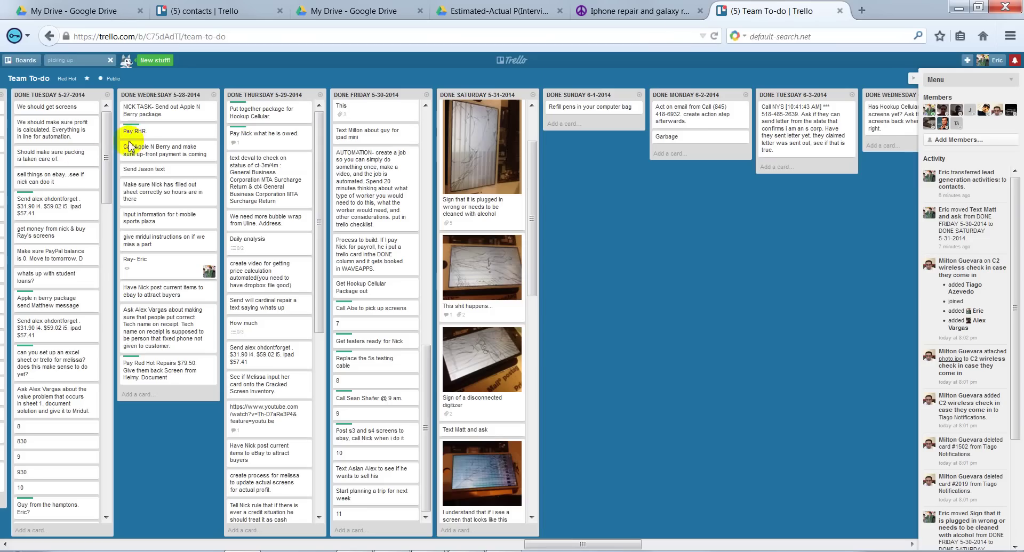
{"action": "left_click", "coordinate": [190, 13]}
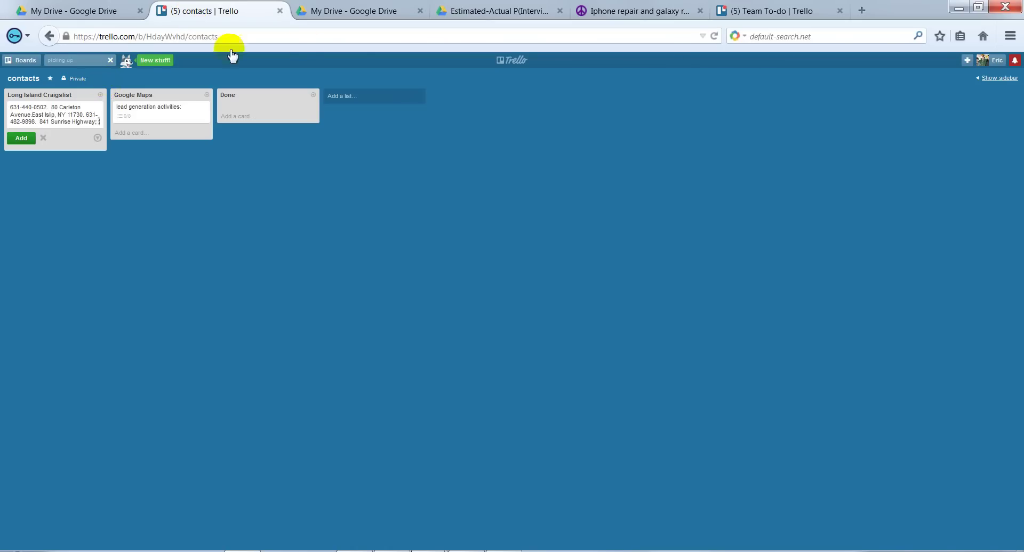
{"action": "left_click", "coordinate": [720, 11]}
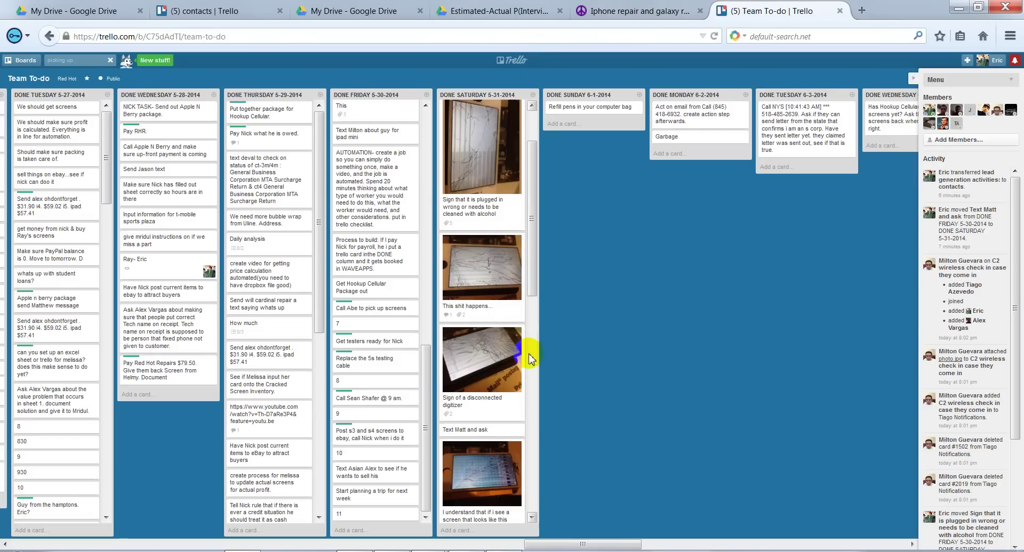
{"action": "scroll", "coordinate": [530, 352], "scroll_direction": "down", "scroll_amount": 5}
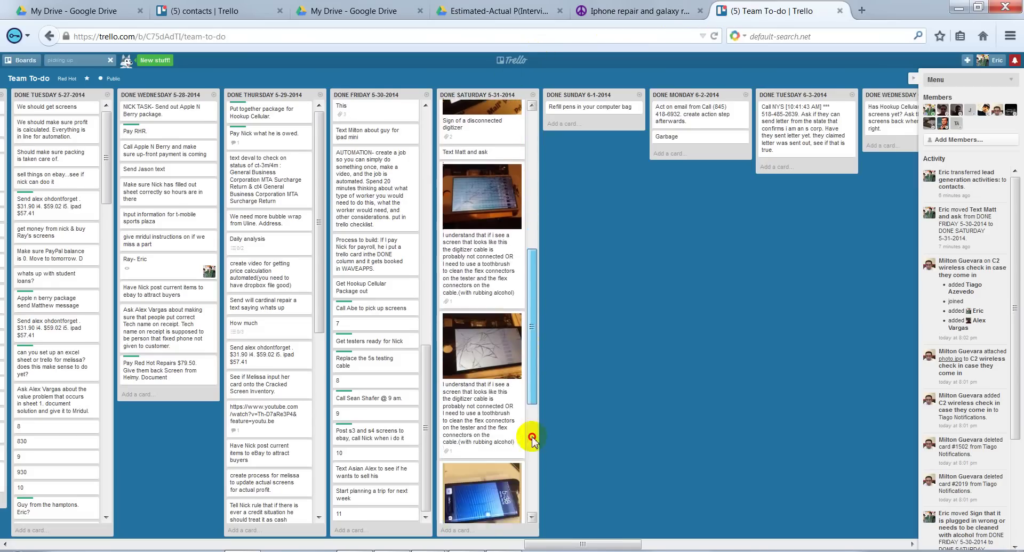
{"action": "scroll", "coordinate": [532, 438], "scroll_direction": "down", "scroll_amount": 5}
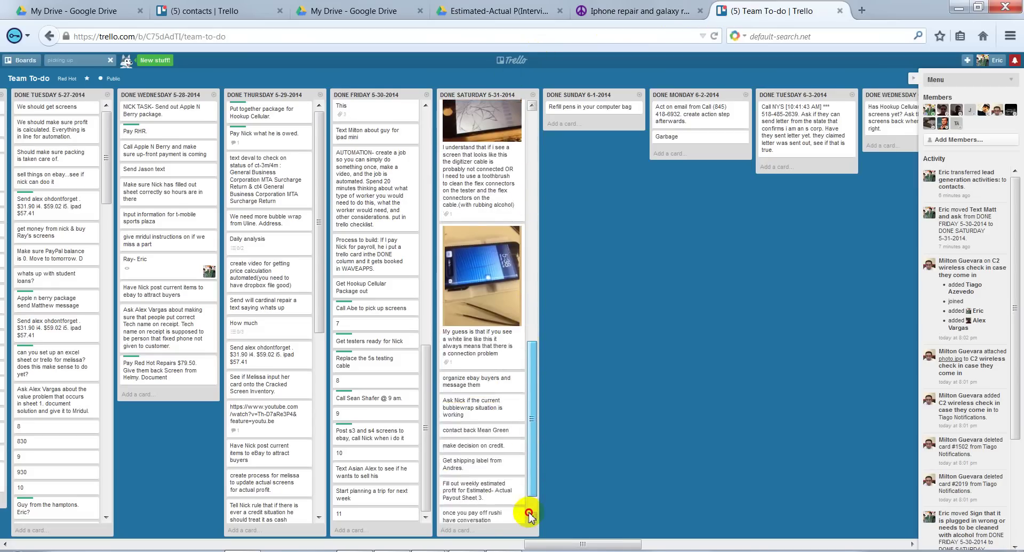
- Copy the second storefront's town, state and ZIP code line from the Craigslist listing into the Trello card and add it to Long Island Craigslist
{"action": "left_click", "coordinate": [195, 12]}
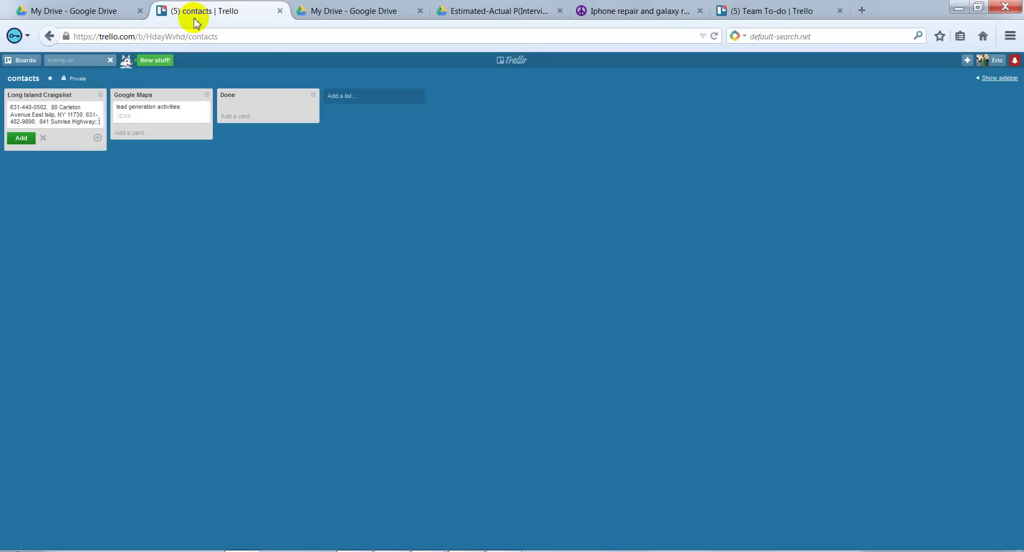
{"action": "left_click", "coordinate": [610, 12]}
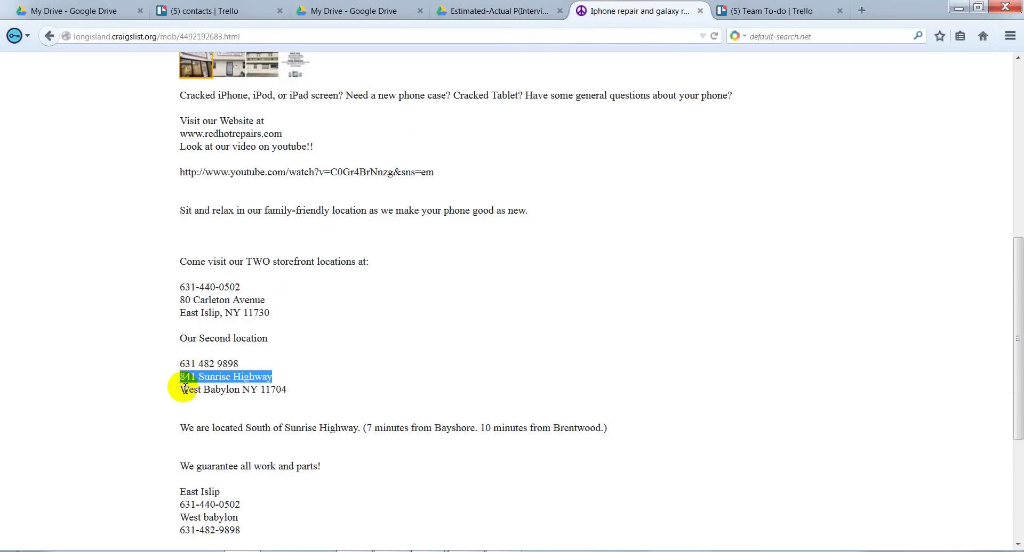
{"action": "left_click_drag", "start_coordinate": [182, 390], "coordinate": [283, 388]}
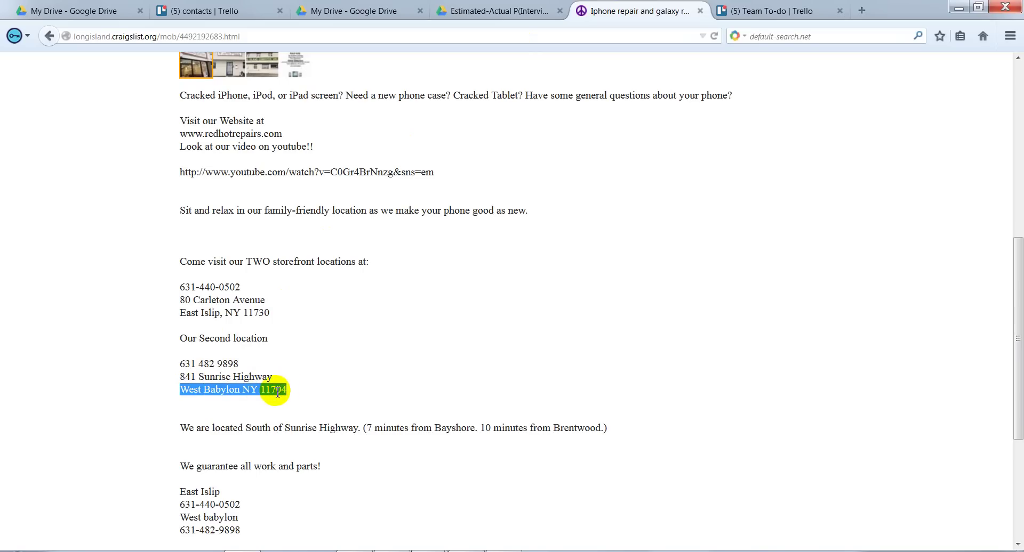
{"action": "right_click", "coordinate": [278, 392]}
{"action": "left_click", "coordinate": [289, 399]}
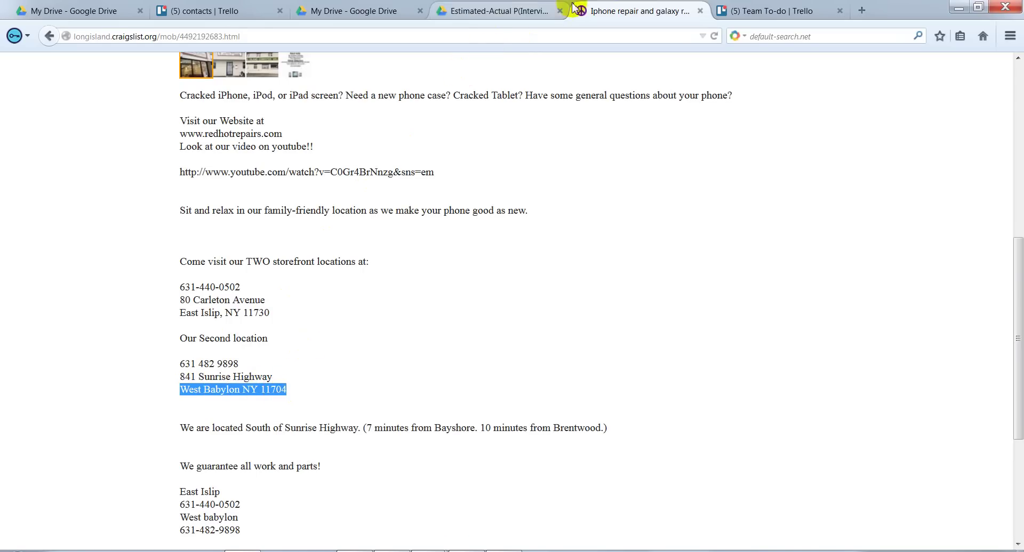
{"action": "left_click", "coordinate": [726, 8]}
{"action": "left_click", "coordinate": [571, 8]}
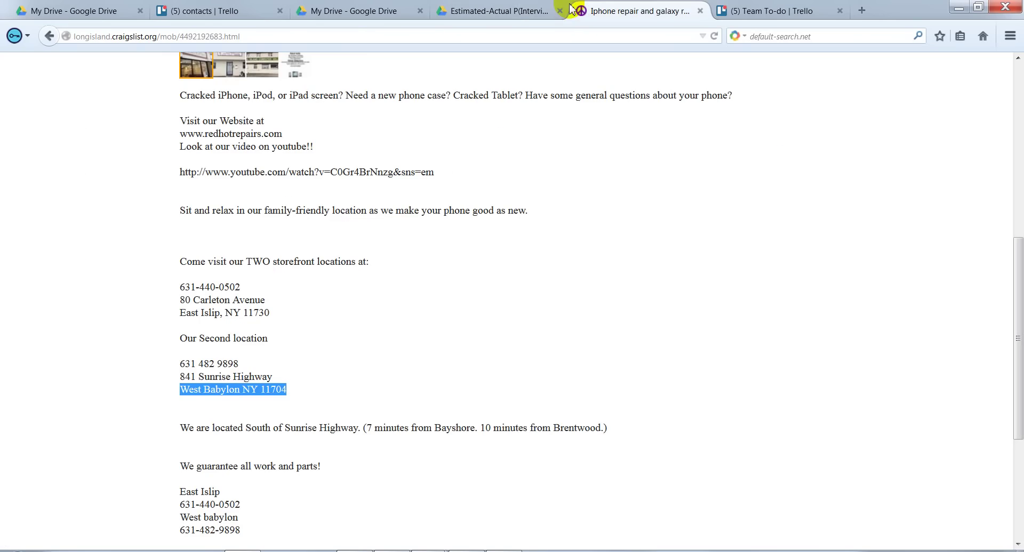
{"action": "left_click", "coordinate": [459, 11]}
{"action": "left_click", "coordinate": [384, 11]}
{"action": "left_click", "coordinate": [230, 22]}
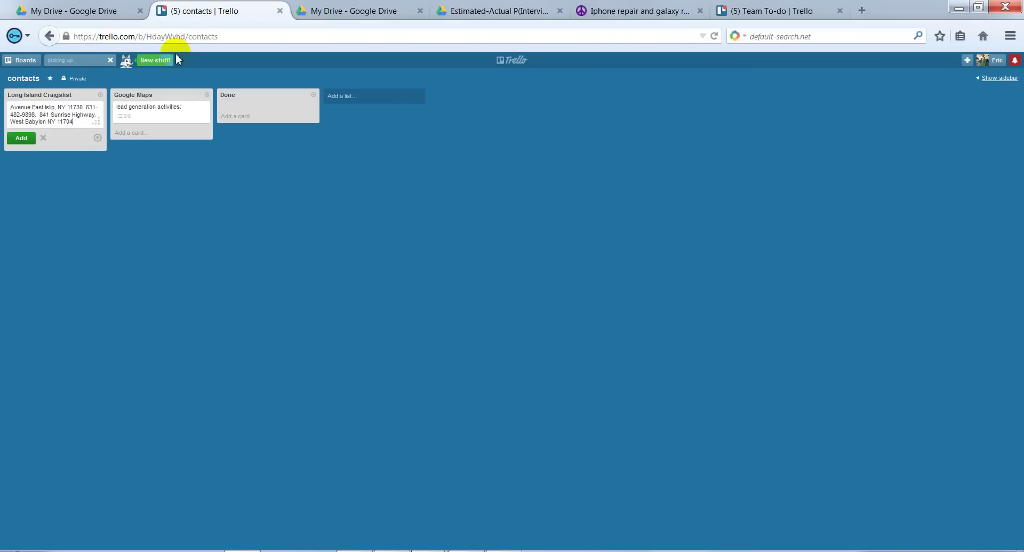
{"action": "left_click", "coordinate": [21, 140]}
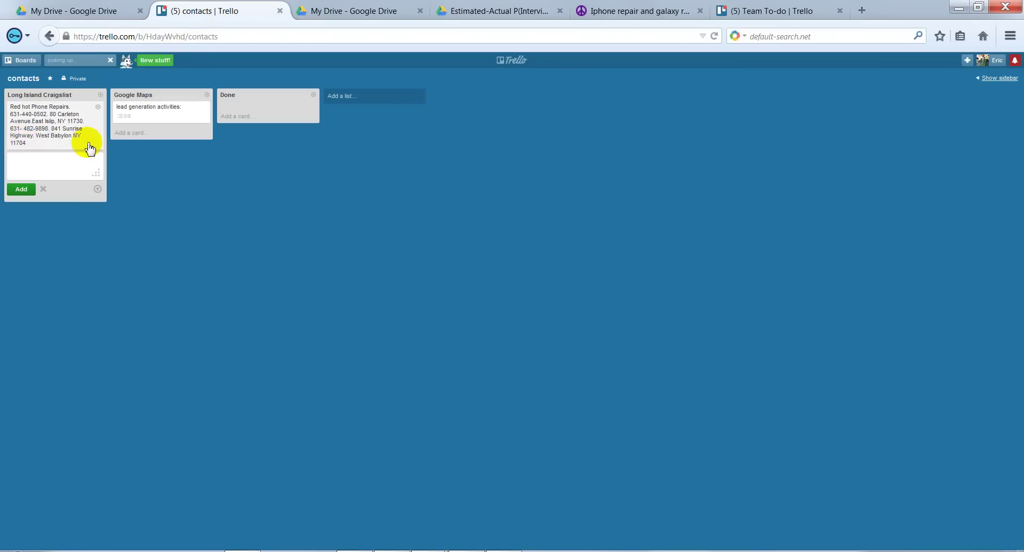
- Copy the first storefront's phone number from the title of the Red hot Phone Repairs card, leaving the card unchanged
{"action": "left_click", "coordinate": [74, 136]}
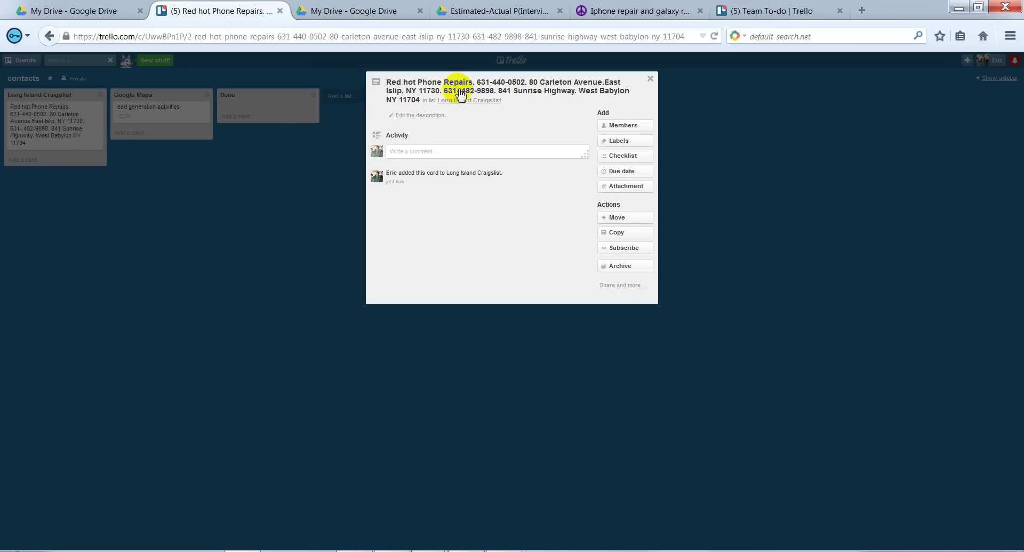
{"action": "left_click", "coordinate": [486, 88]}
{"action": "left_click", "coordinate": [486, 84]}
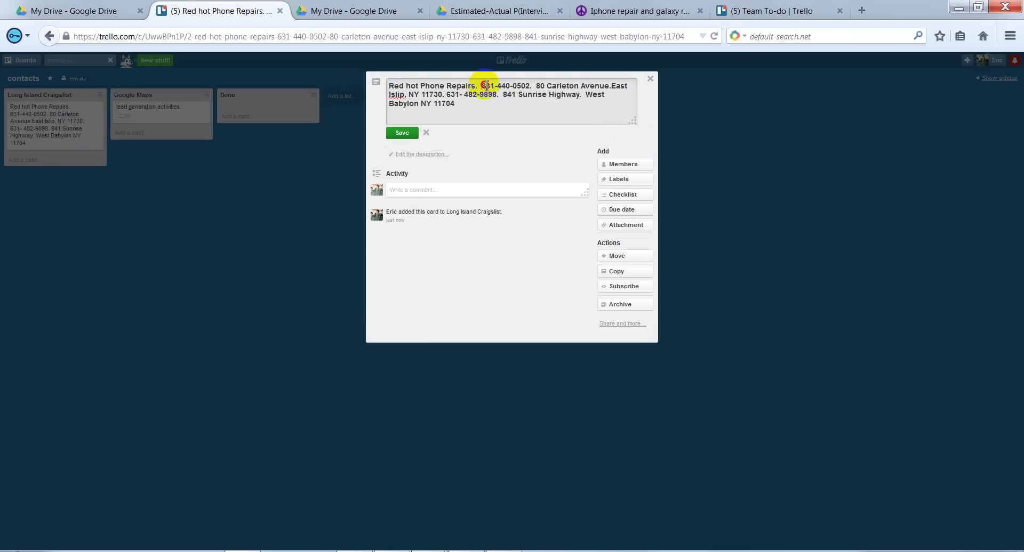
{"action": "right_click", "coordinate": [528, 88]}
{"action": "left_click", "coordinate": [548, 126]}
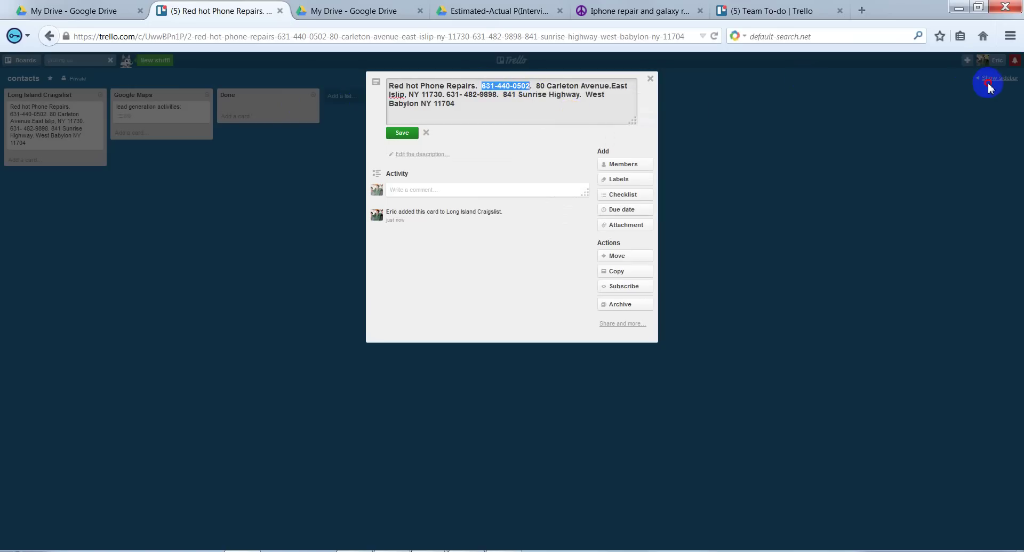
{"action": "left_click", "coordinate": [990, 81]}
{"action": "left_click", "coordinate": [649, 80]}
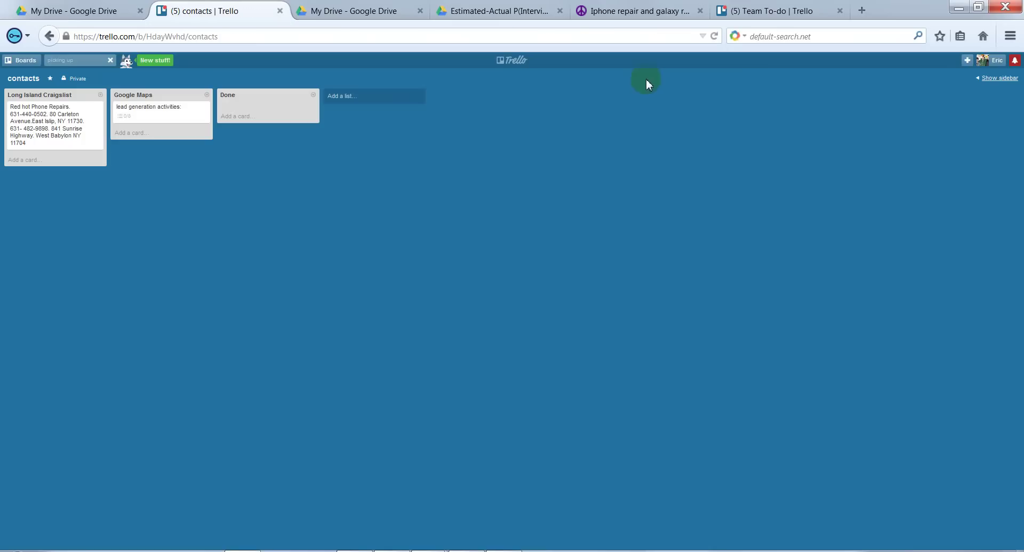
- Filter the contacts board's cards by the copied phone number to check for an existing lead
{"action": "left_click", "coordinate": [999, 78]}
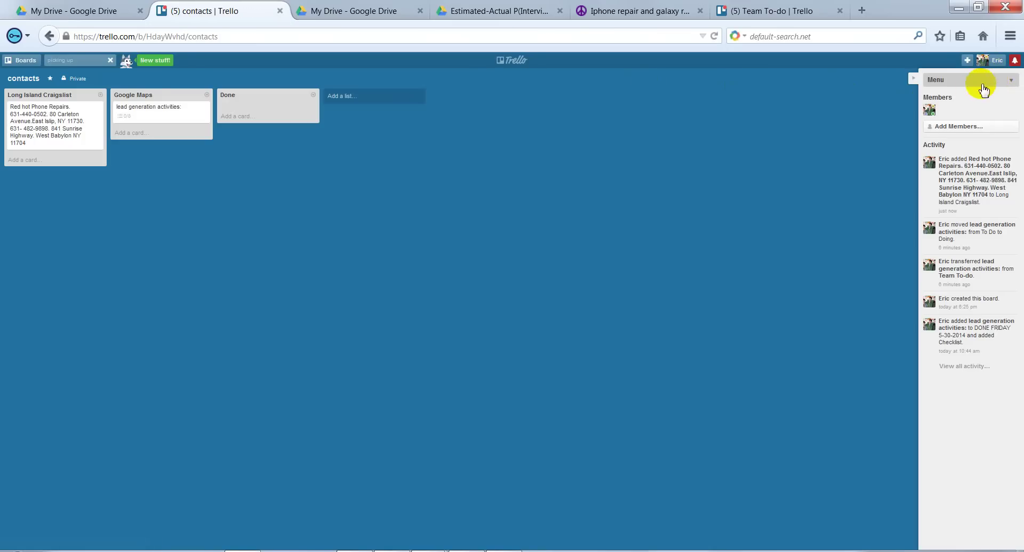
{"action": "left_click", "coordinate": [971, 84]}
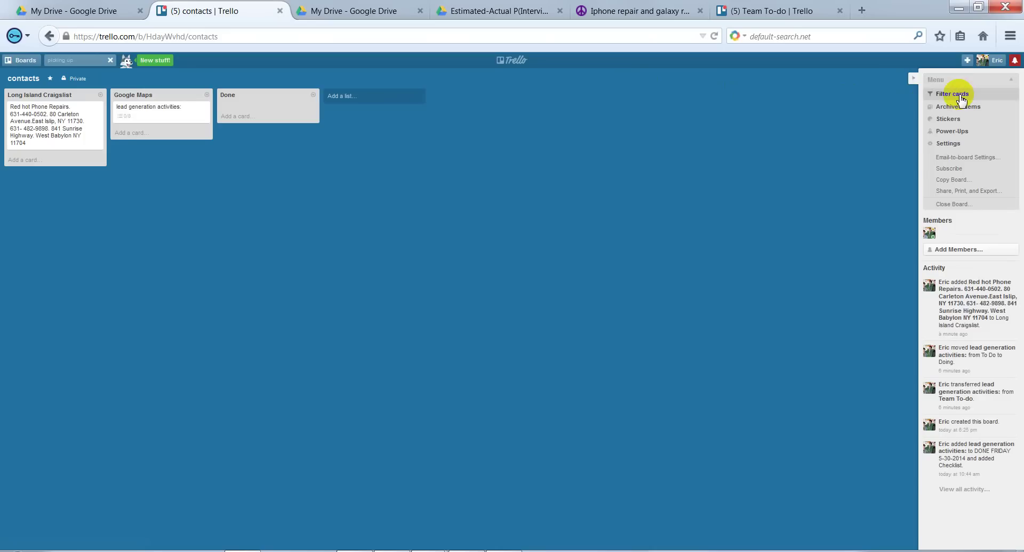
{"action": "left_click", "coordinate": [959, 96]}
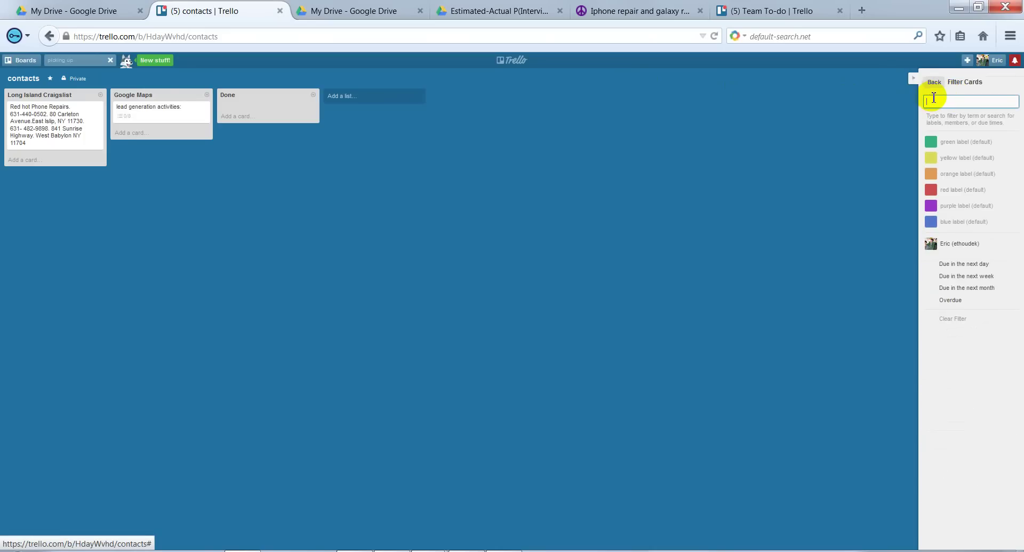
{"action": "key", "text": "ctrl+v"}
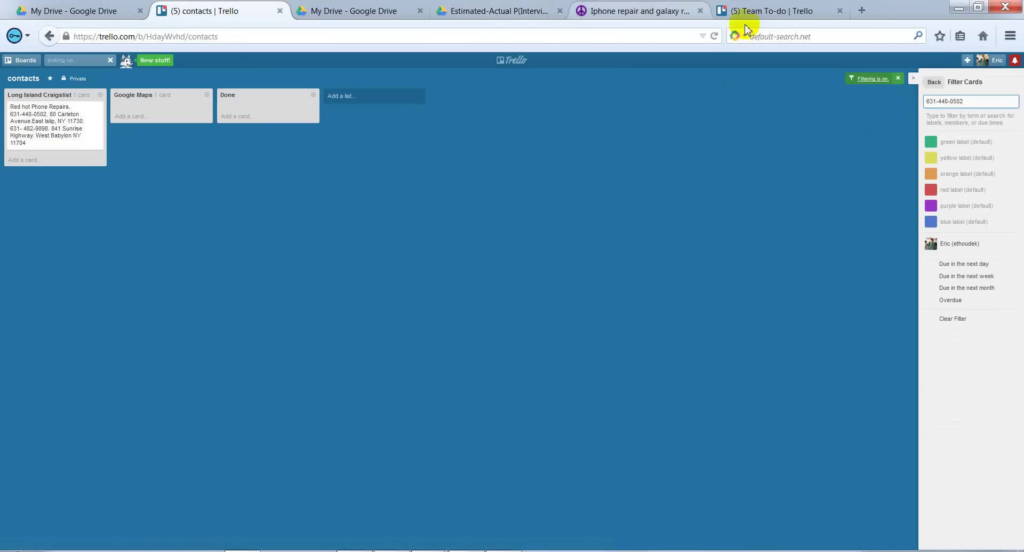
{"action": "left_click", "coordinate": [934, 83]}
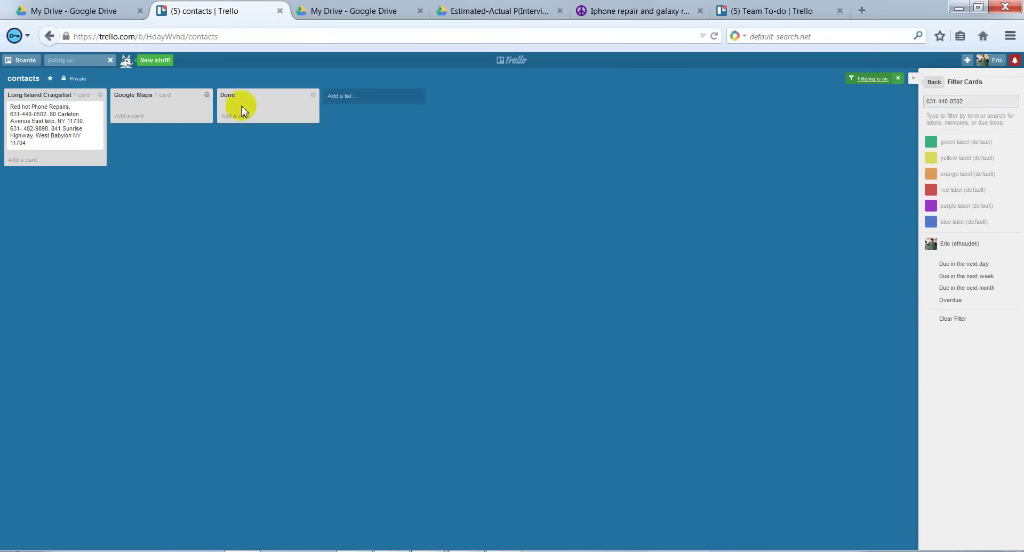
{"action": "left_click", "coordinate": [935, 83]}
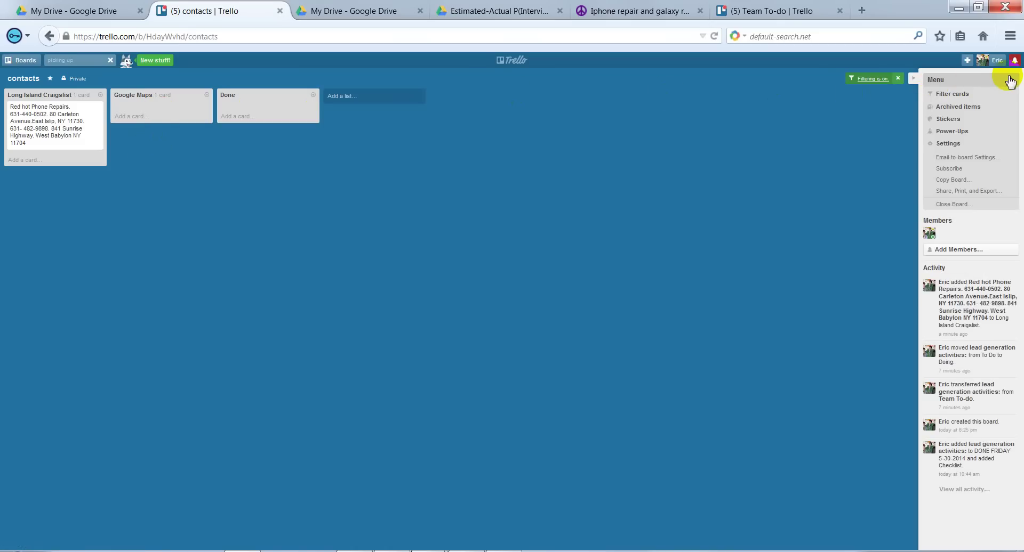
{"action": "left_click", "coordinate": [956, 204]}
- Return to the Long Island Craigslist search results for iphone repair
{"action": "left_click", "coordinate": [794, 10]}
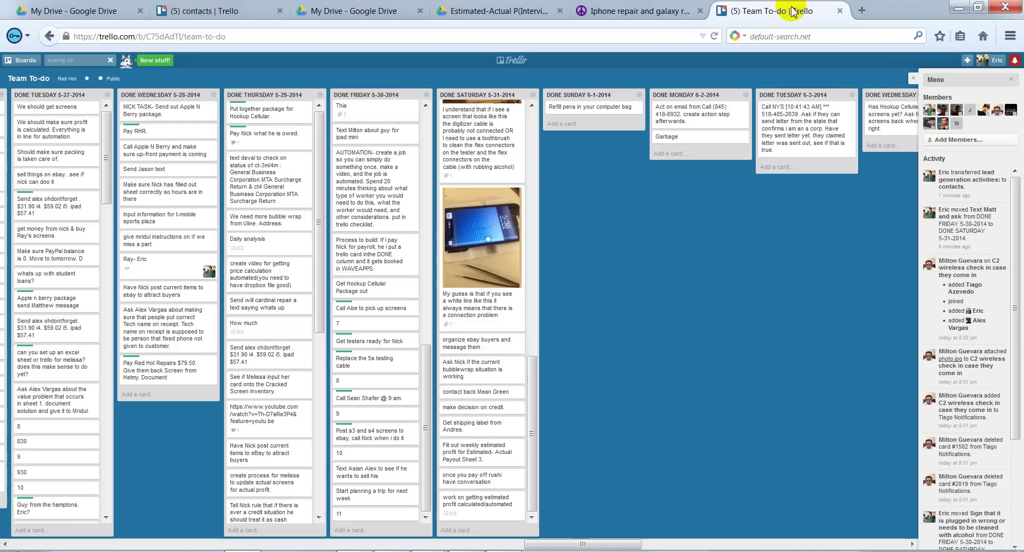
{"action": "left_click", "coordinate": [173, 11]}
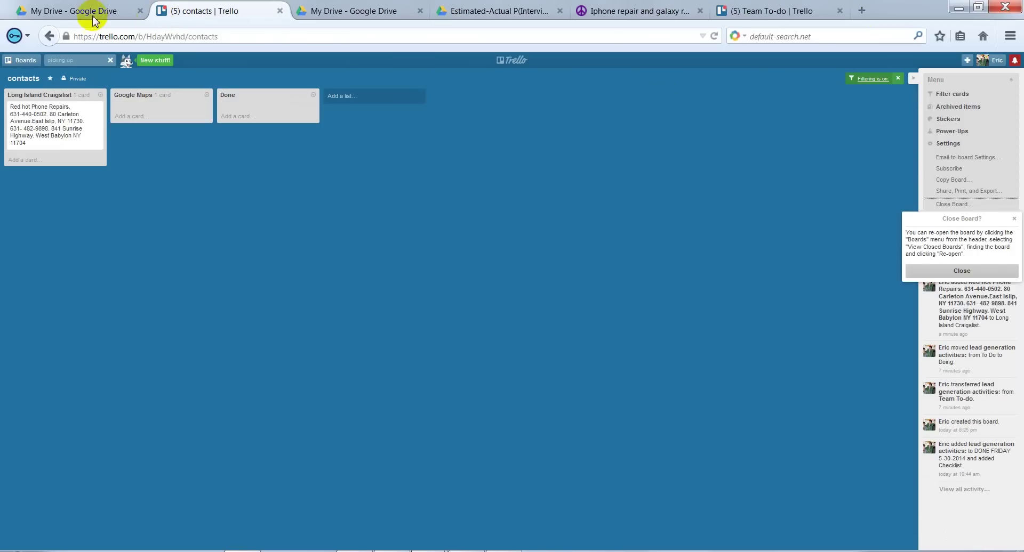
{"action": "left_click", "coordinate": [100, 12]}
{"action": "left_click", "coordinate": [505, 9]}
{"action": "left_click", "coordinate": [602, 10]}
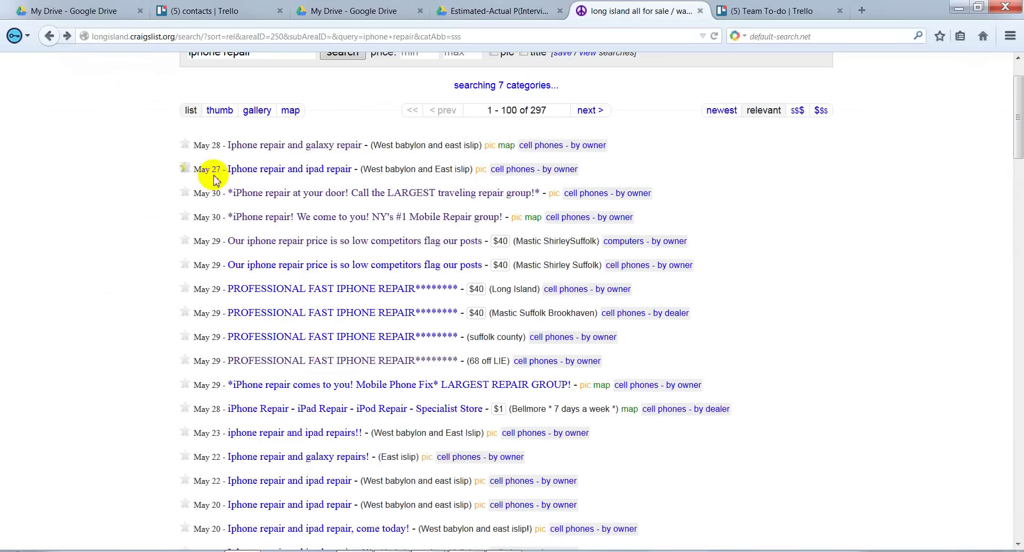
- Open the May 27 "Iphone repair and ipad repair" listing, reveal its hidden contact info, and examine the shop's phone numbers and addresses
{"action": "left_click", "coordinate": [320, 170]}
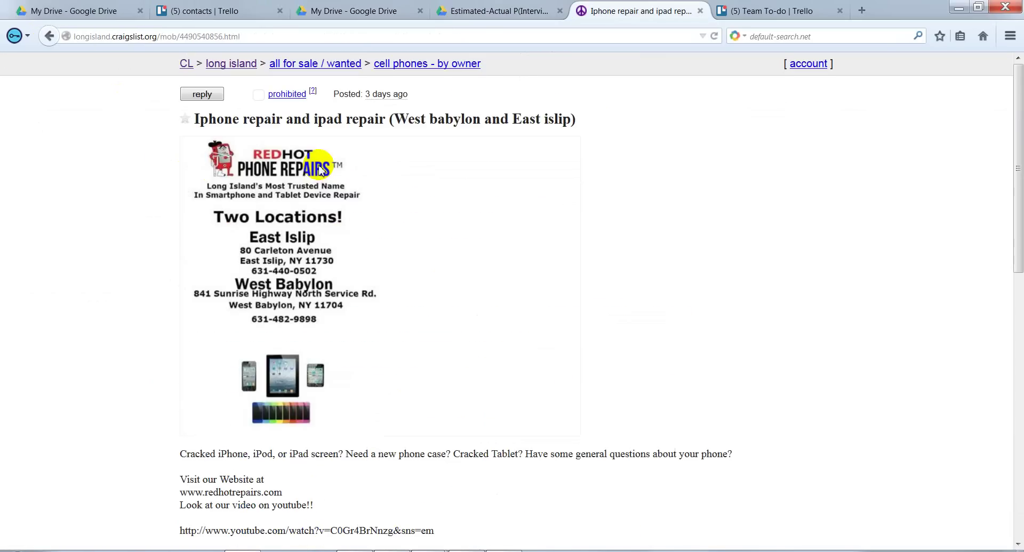
{"action": "scroll", "coordinate": [258, 201], "scroll_direction": "down", "scroll_amount": 7}
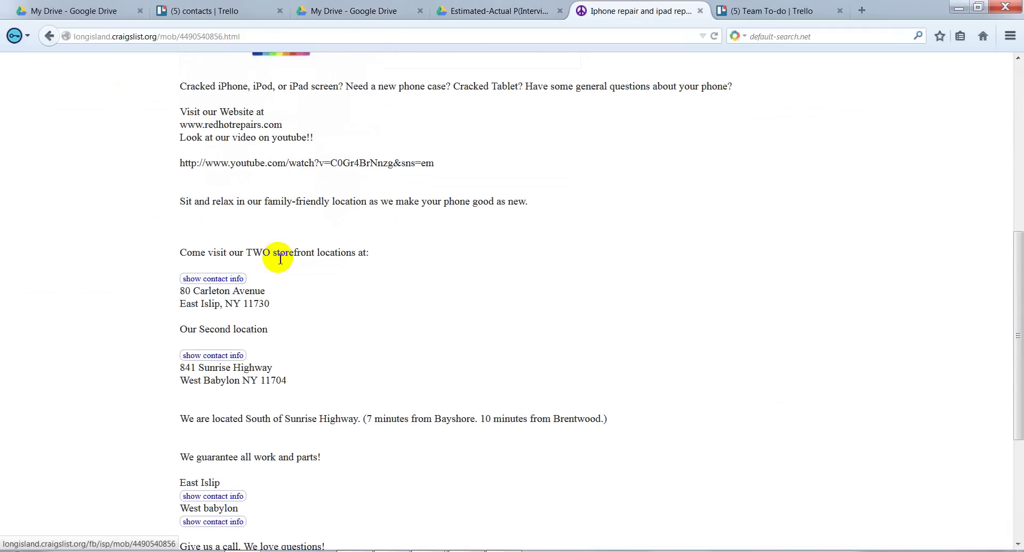
{"action": "scroll", "coordinate": [277, 258], "scroll_direction": "up", "scroll_amount": 2}
{"action": "left_click", "coordinate": [223, 377]}
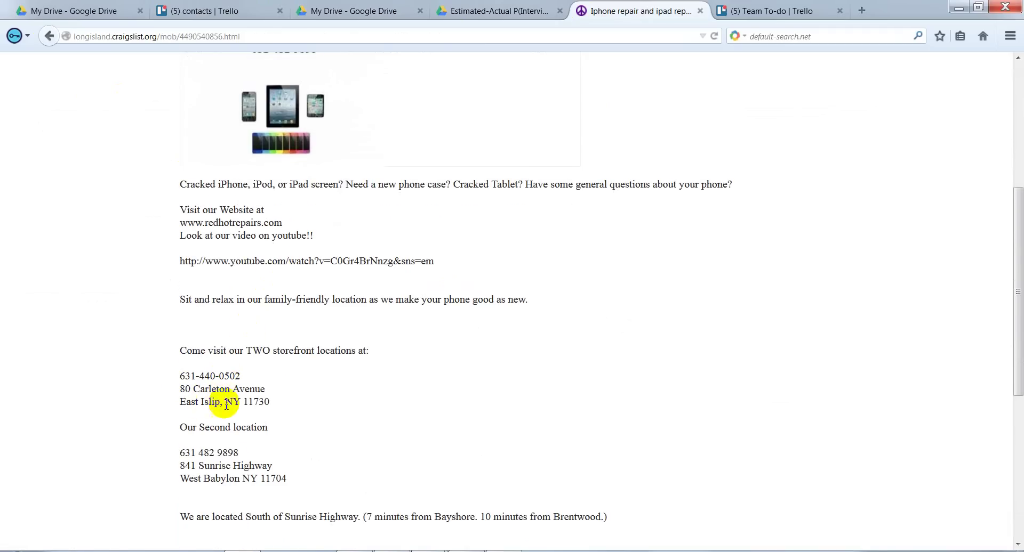
{"action": "scroll", "coordinate": [320, 203], "scroll_direction": "up", "scroll_amount": 2}
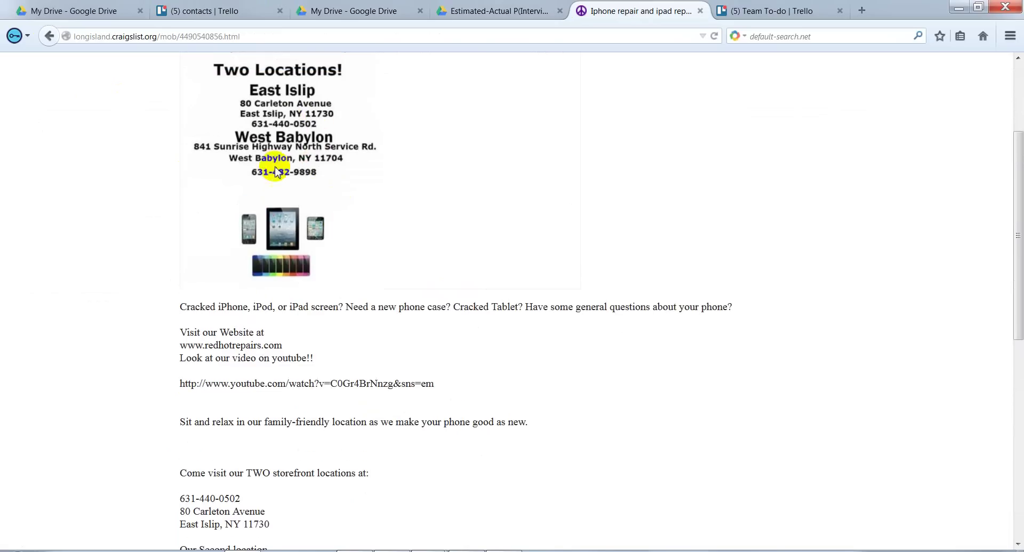
{"action": "scroll", "coordinate": [272, 224], "scroll_direction": "down", "scroll_amount": 4}
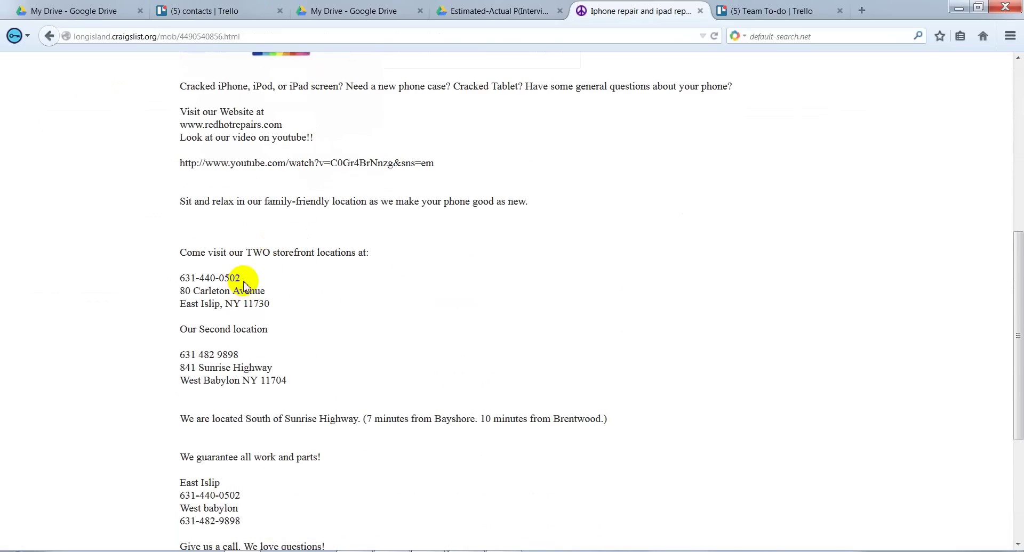
{"action": "scroll", "coordinate": [296, 264], "scroll_direction": "up", "scroll_amount": 1}
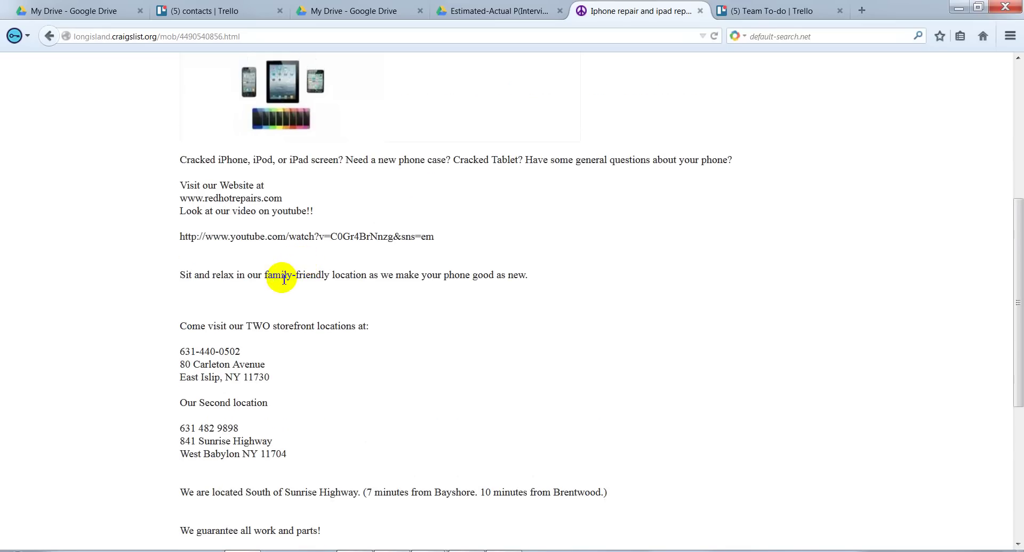
{"action": "scroll", "coordinate": [283, 278], "scroll_direction": "up", "scroll_amount": 1}
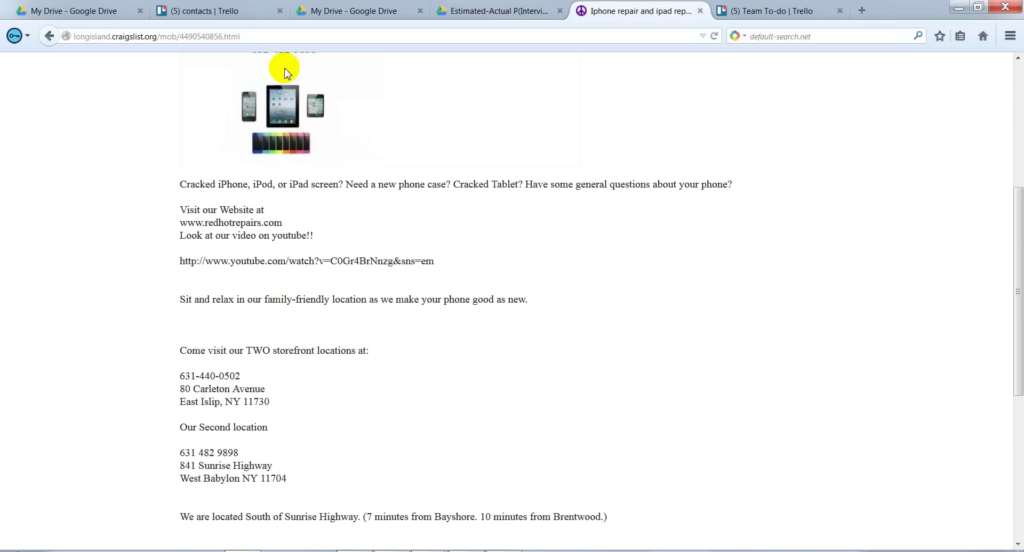
{"action": "scroll", "coordinate": [269, 80], "scroll_direction": "up", "scroll_amount": 4}
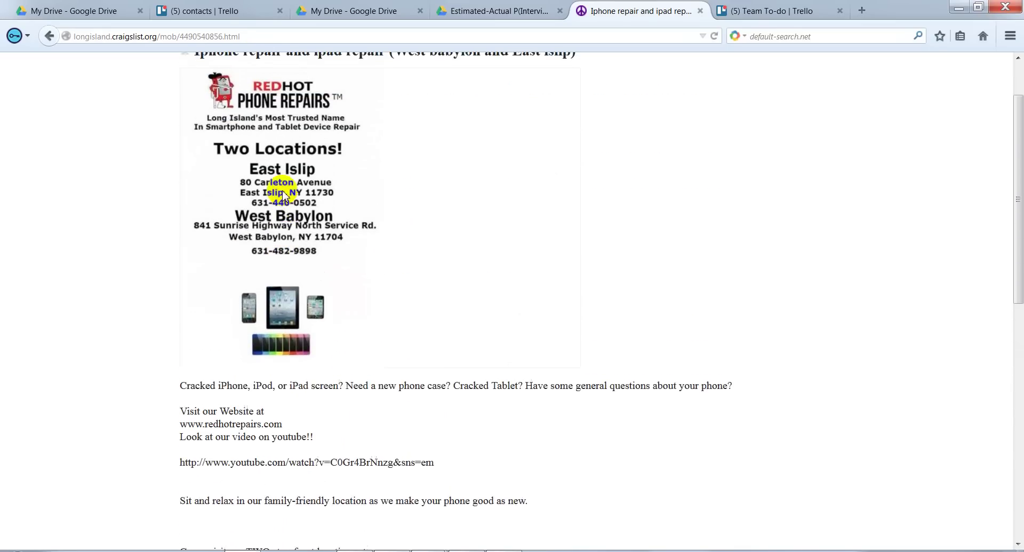
{"action": "left_click", "coordinate": [720, 10]}
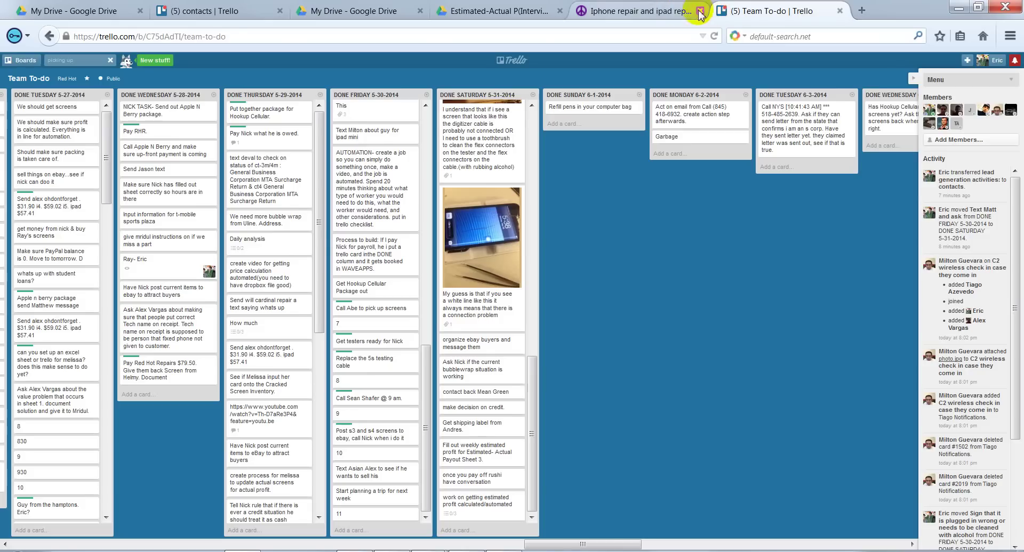
{"action": "left_click", "coordinate": [665, 13]}
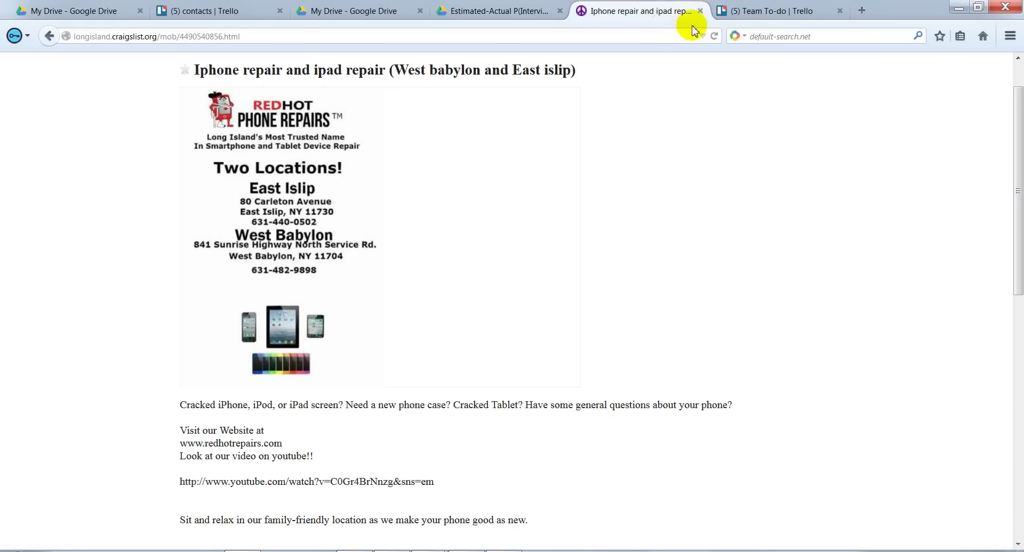
{"action": "left_click", "coordinate": [739, 14]}
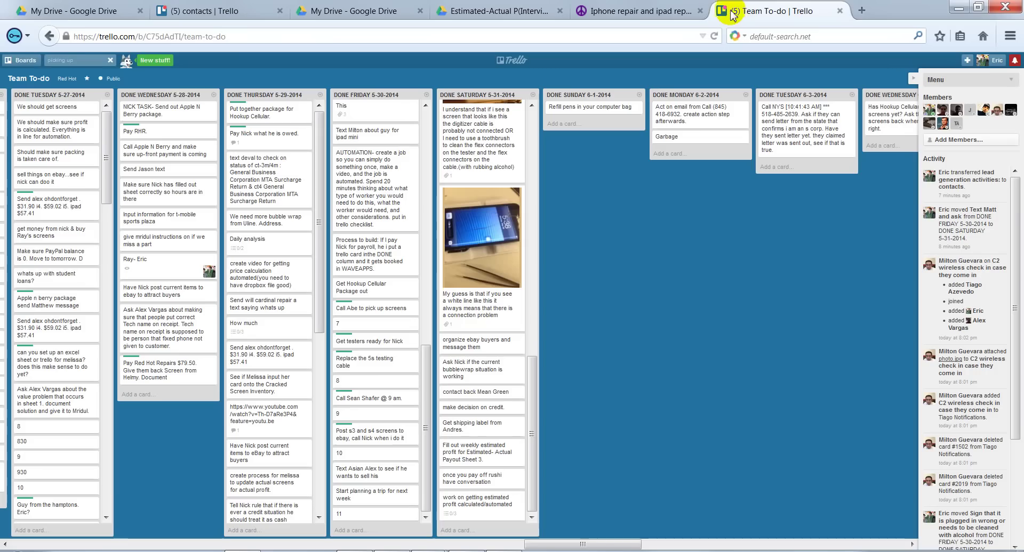
{"action": "left_click", "coordinate": [672, 13]}
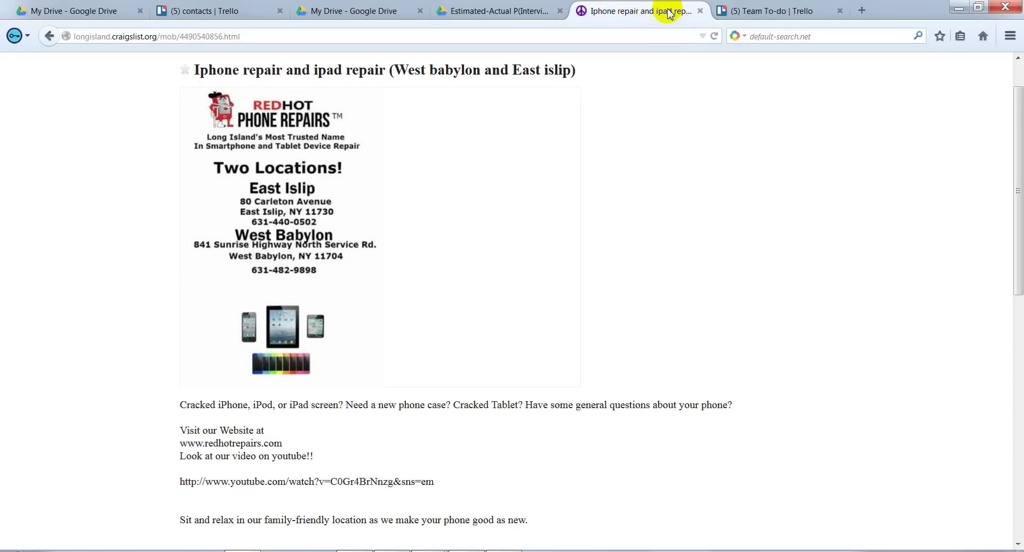
{"action": "left_click", "coordinate": [718, 11]}
{"action": "left_click", "coordinate": [243, 10]}
{"action": "left_click", "coordinate": [336, 9]}
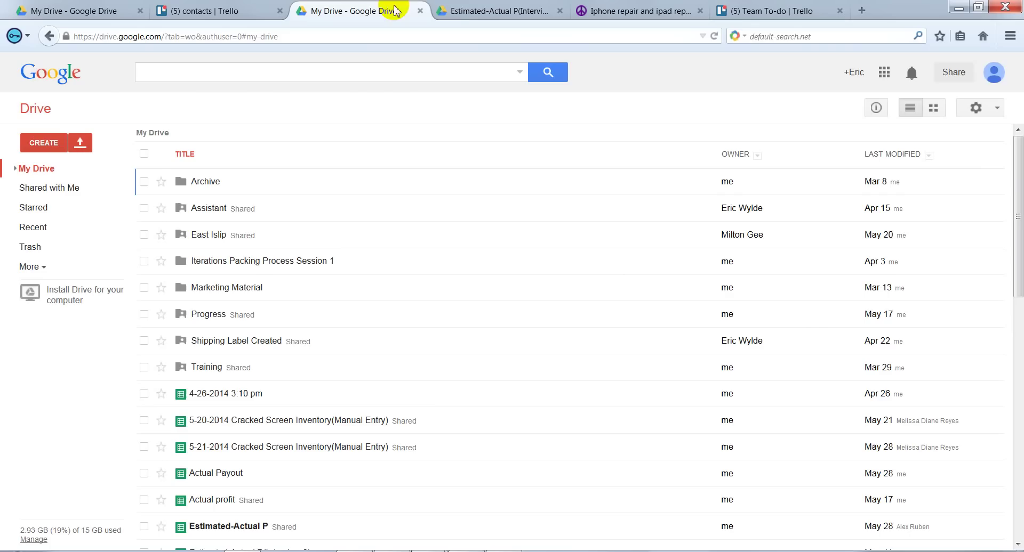
{"action": "left_click", "coordinate": [483, 11]}
{"action": "left_click", "coordinate": [616, 13]}
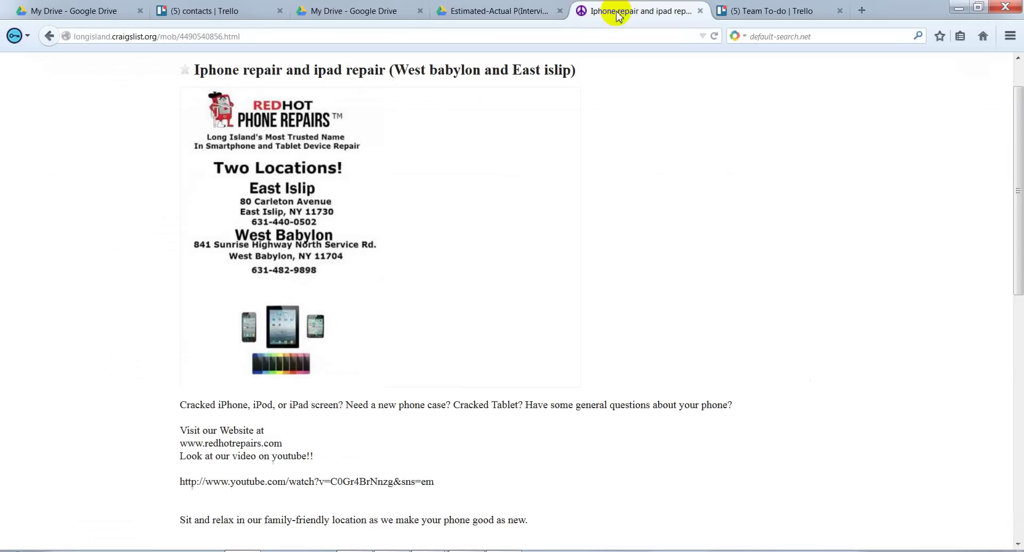
{"action": "left_click", "coordinate": [724, 14]}
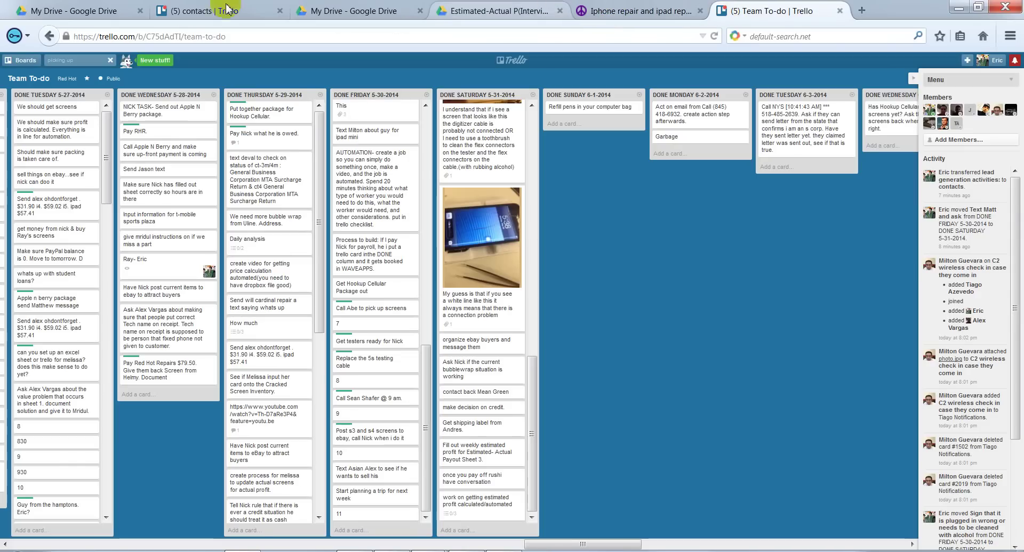
- Add another Red Hot Phone Repairs card with the first storefront's phone number and address to the Long Island Craigslist list on the contacts board
{"action": "left_click", "coordinate": [175, 11]}
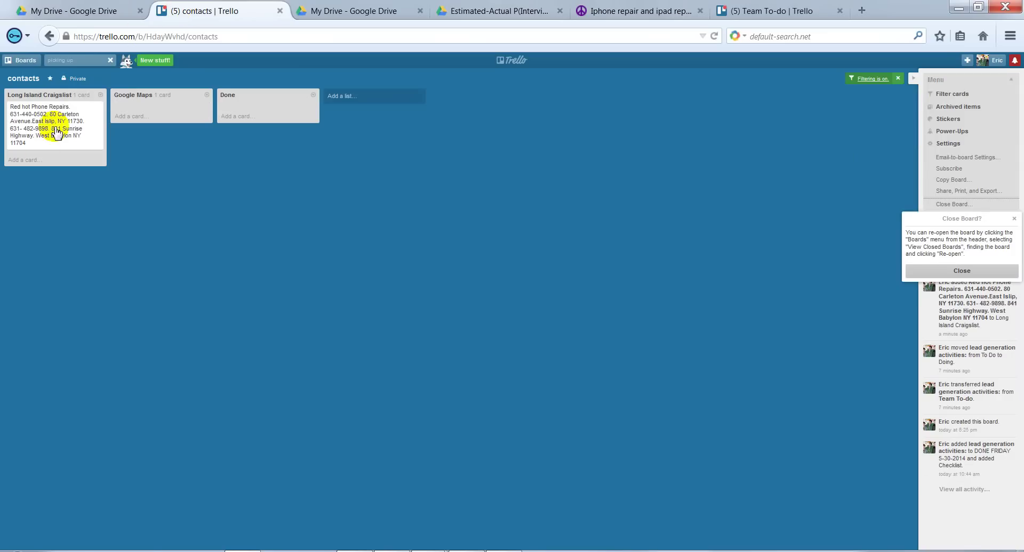
{"action": "left_click", "coordinate": [40, 165]}
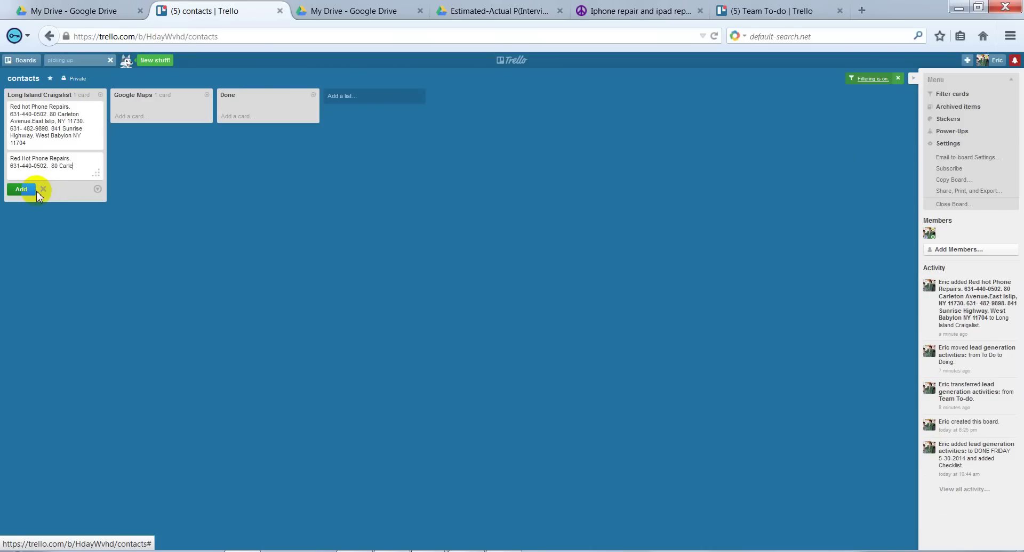
{"action": "type", "text": "ton Avenue. East Islip, NY 11730"}
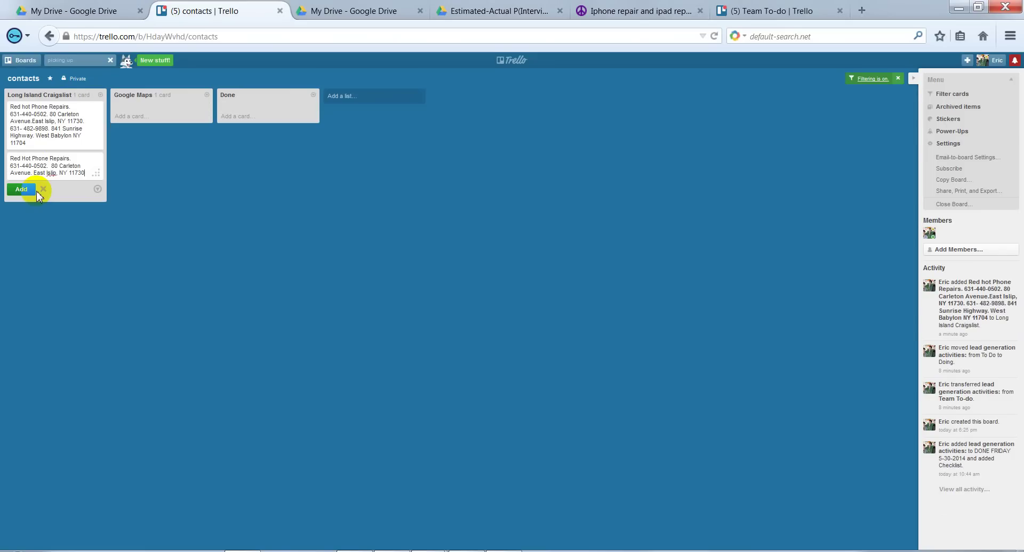
{"action": "left_click", "coordinate": [33, 190]}
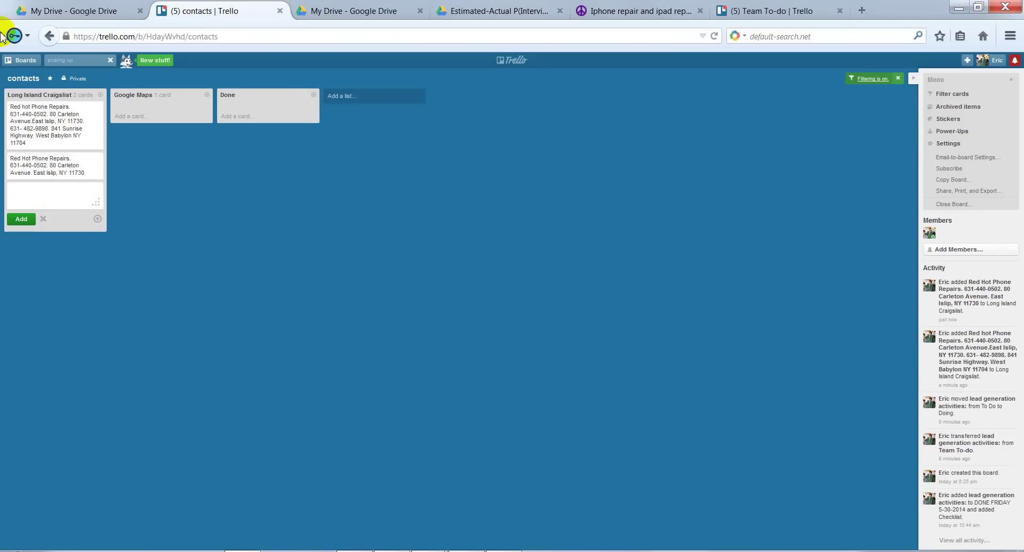
- Copy the phone number from the new Red Hot Phone Repairs card's title and filter the contacts board by it to check for duplicates
{"action": "left_click", "coordinate": [76, 171]}
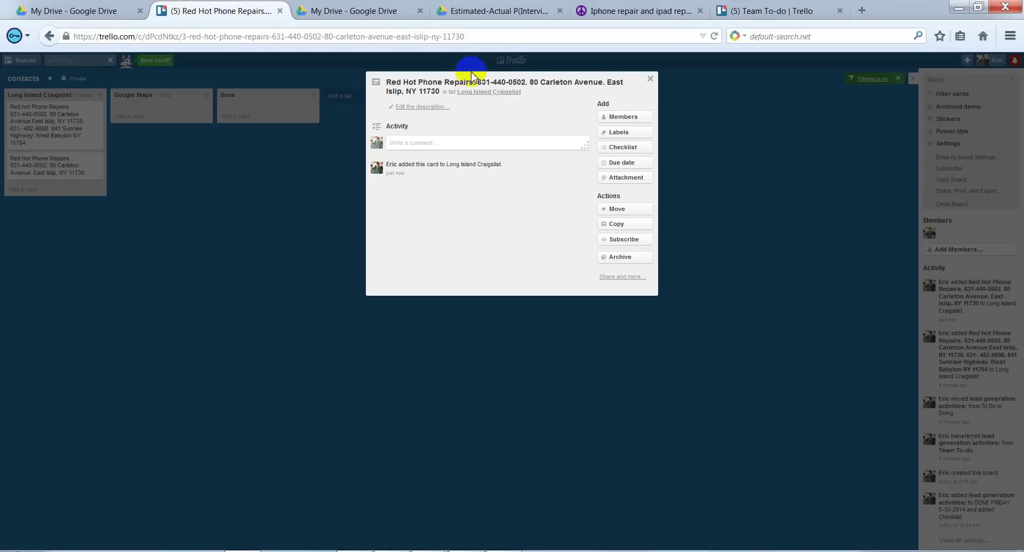
{"action": "left_click", "coordinate": [492, 87]}
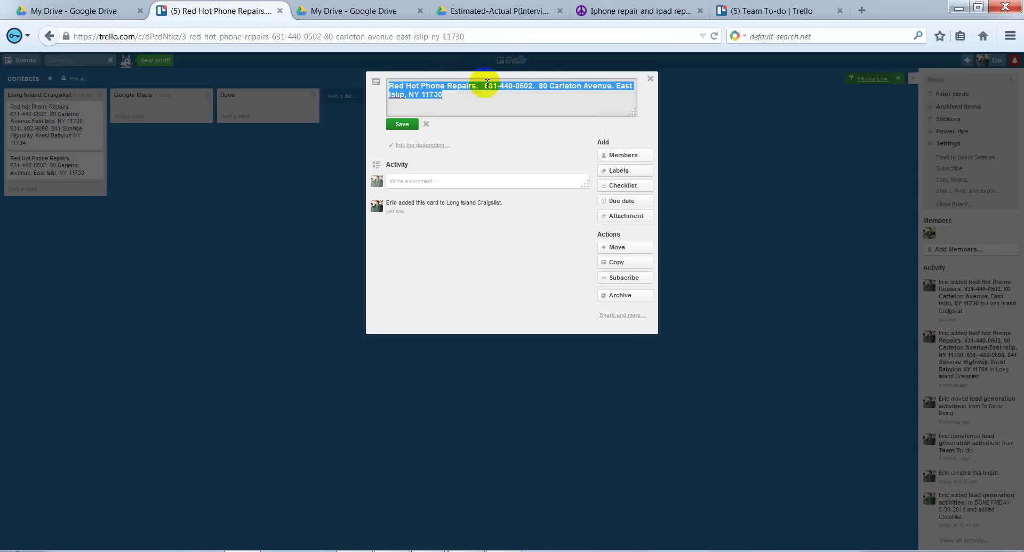
{"action": "left_click", "coordinate": [485, 88]}
{"action": "left_click_drag", "start_coordinate": [484, 87], "coordinate": [521, 90]}
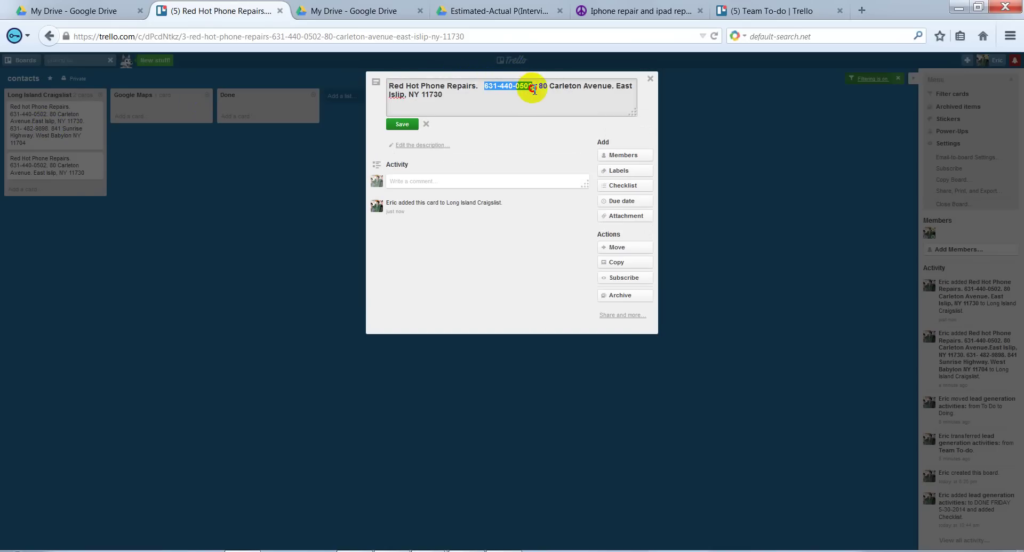
{"action": "left_click", "coordinate": [650, 79]}
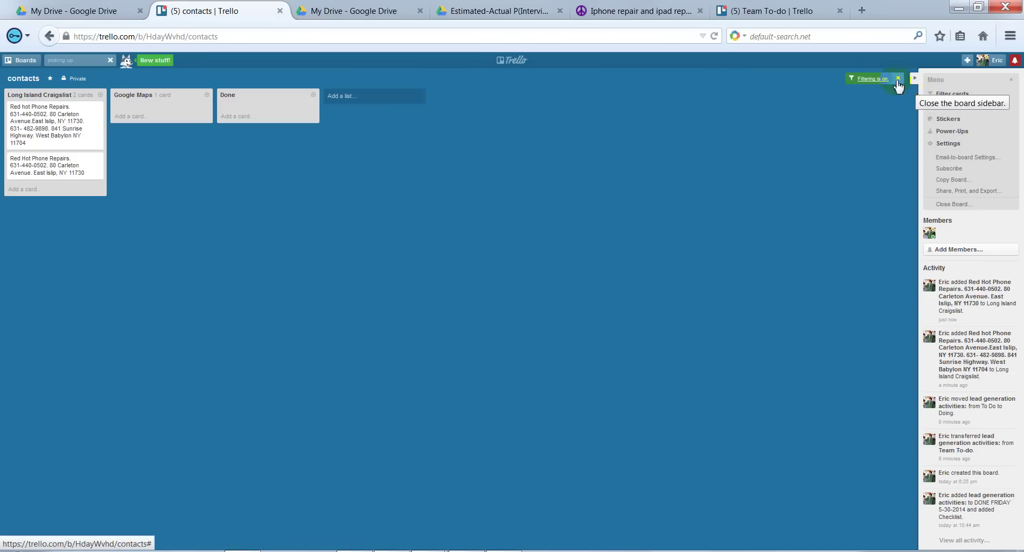
{"action": "left_click", "coordinate": [951, 94]}
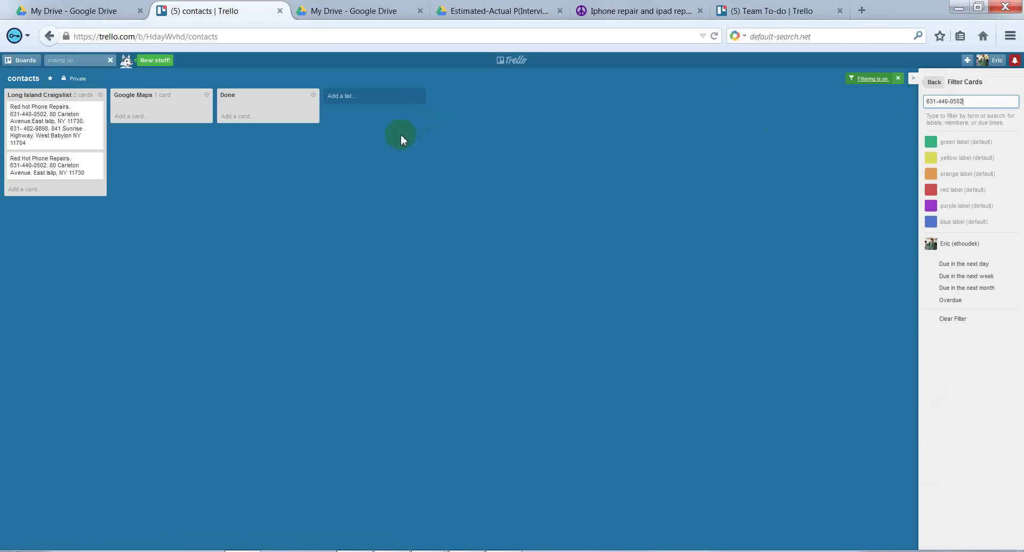
- Permanently delete the duplicate Red Hot Phone Repairs card from the Long Island Craigslist list
{"action": "left_click", "coordinate": [82, 168]}
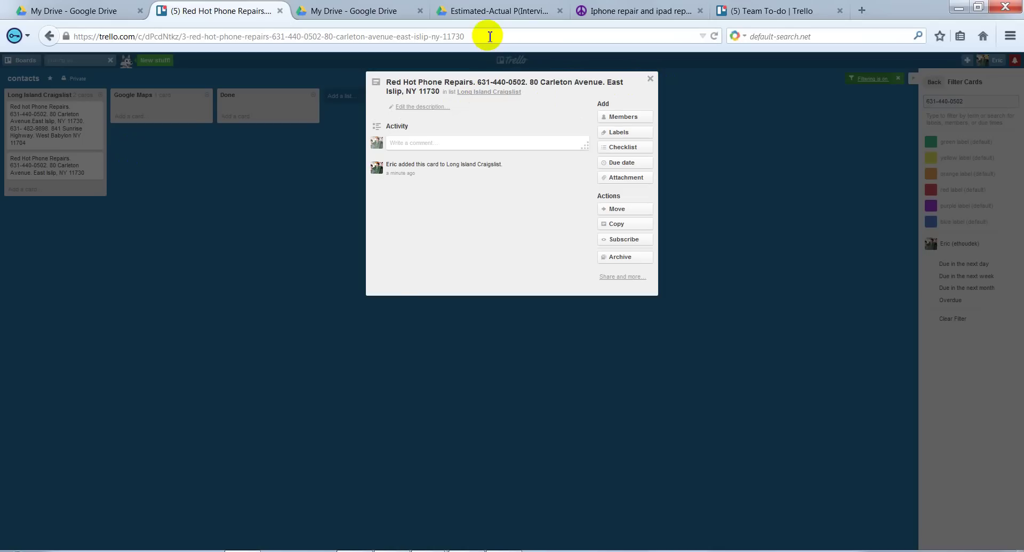
{"action": "left_click", "coordinate": [624, 276]}
{"action": "left_click", "coordinate": [667, 369]}
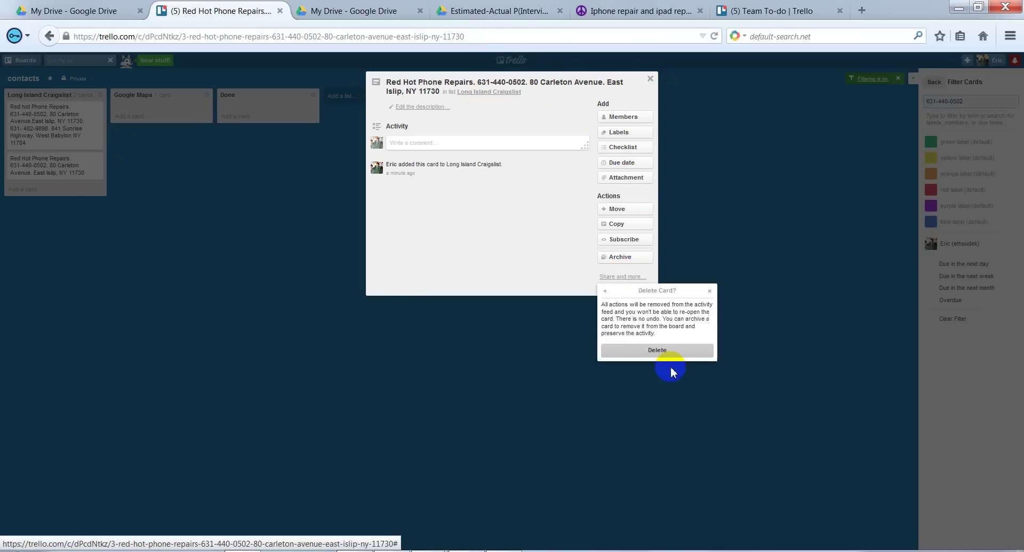
{"action": "left_click", "coordinate": [660, 353]}
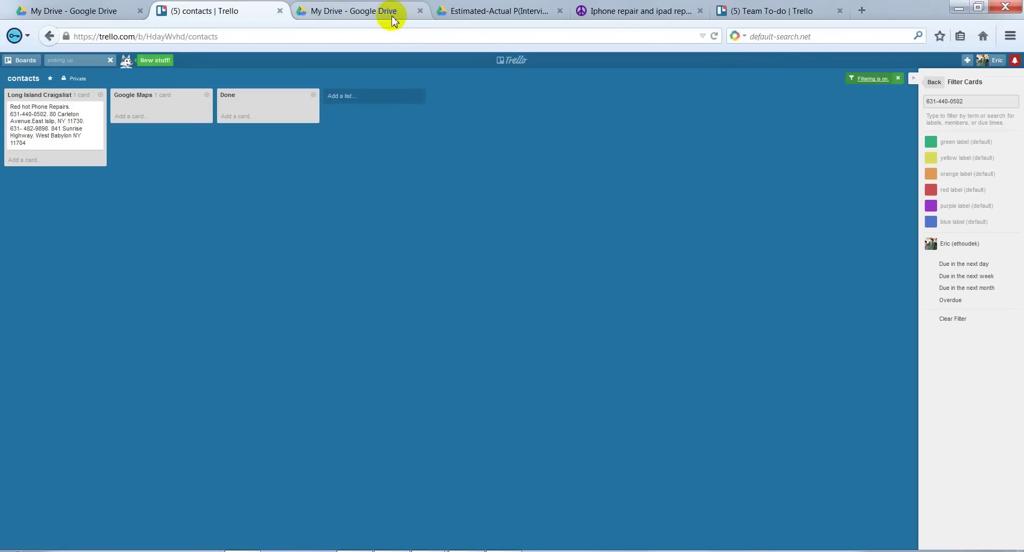
- Return to the Craigslist iphone repair results and open the May 30 listing "*iPhone repair at your door! Call the LARGEST traveling repair group!*"
{"action": "left_click", "coordinate": [411, 14]}
{"action": "left_click", "coordinate": [469, 12]}
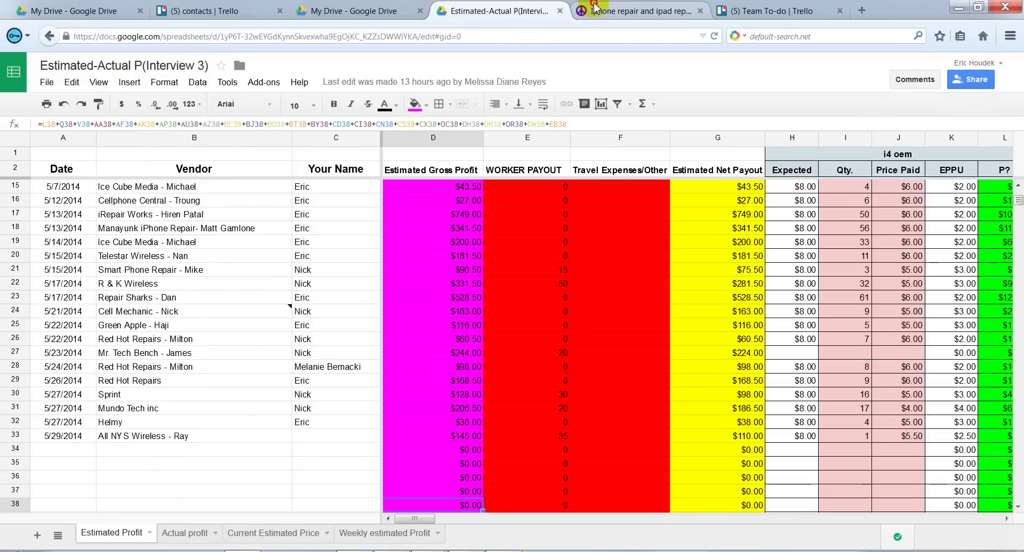
{"action": "left_click", "coordinate": [594, 10]}
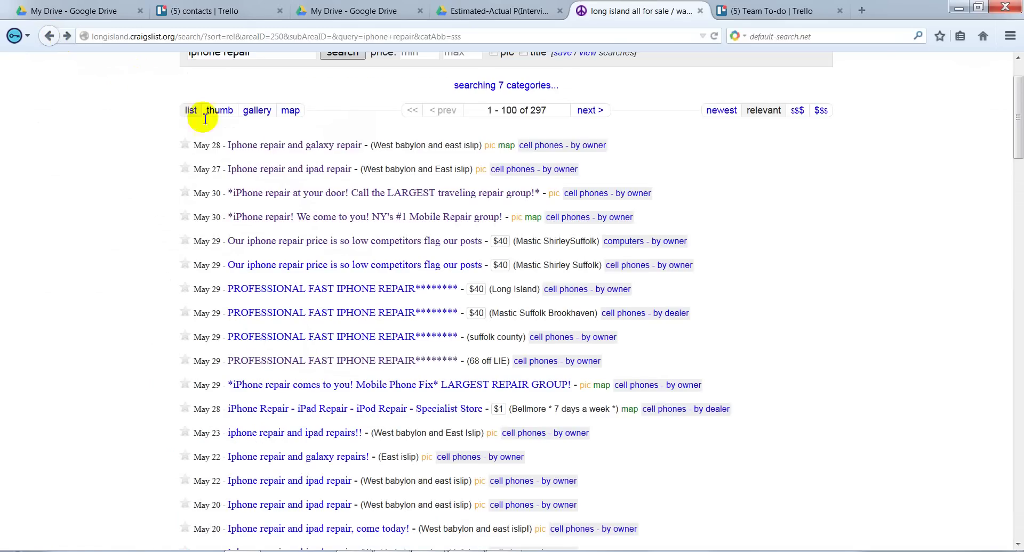
{"action": "left_click", "coordinate": [456, 194]}
- Examine the traveling repair group's listing for business details and reveal its hidden contact info
{"action": "scroll", "coordinate": [447, 288], "scroll_direction": "down", "scroll_amount": 3}
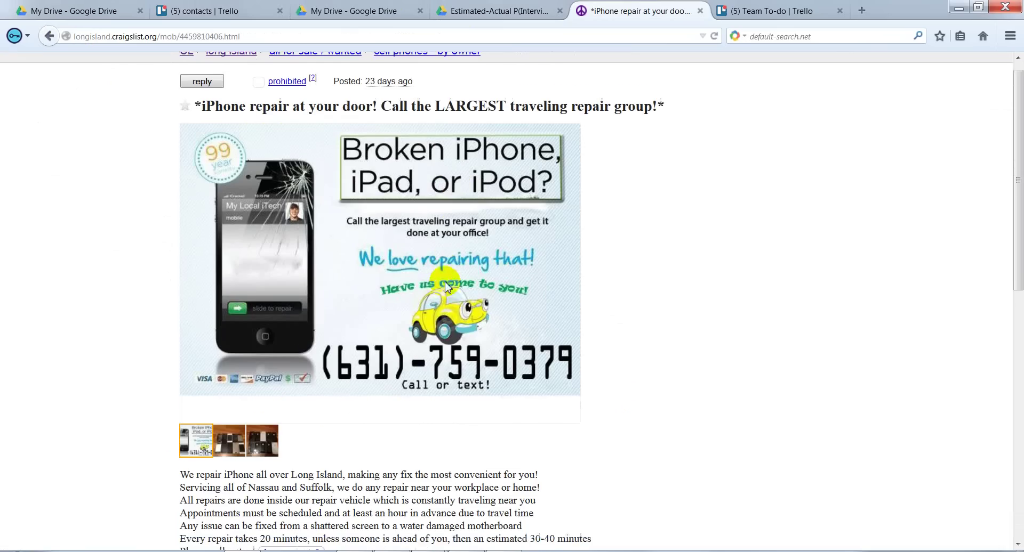
{"action": "scroll", "coordinate": [447, 286], "scroll_direction": "down", "scroll_amount": 3}
{"action": "scroll", "coordinate": [447, 287], "scroll_direction": "up", "scroll_amount": 3}
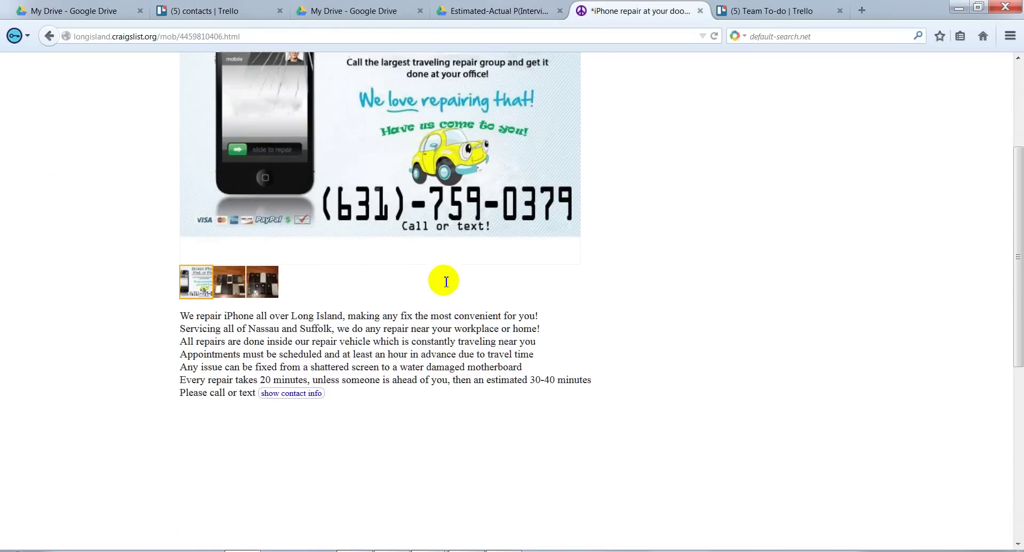
{"action": "scroll", "coordinate": [447, 286], "scroll_direction": "up", "scroll_amount": 2}
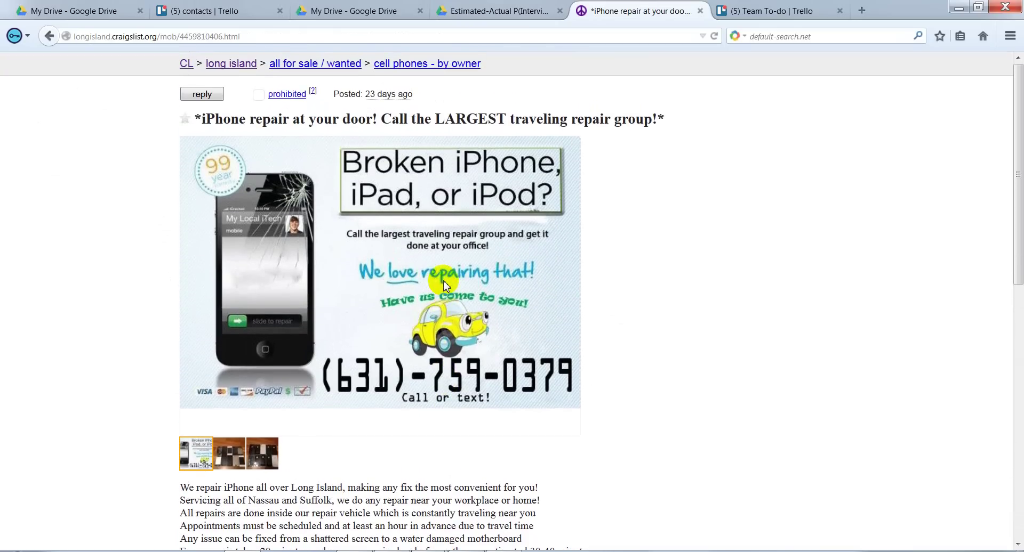
{"action": "scroll", "coordinate": [445, 286], "scroll_direction": "down", "scroll_amount": 2}
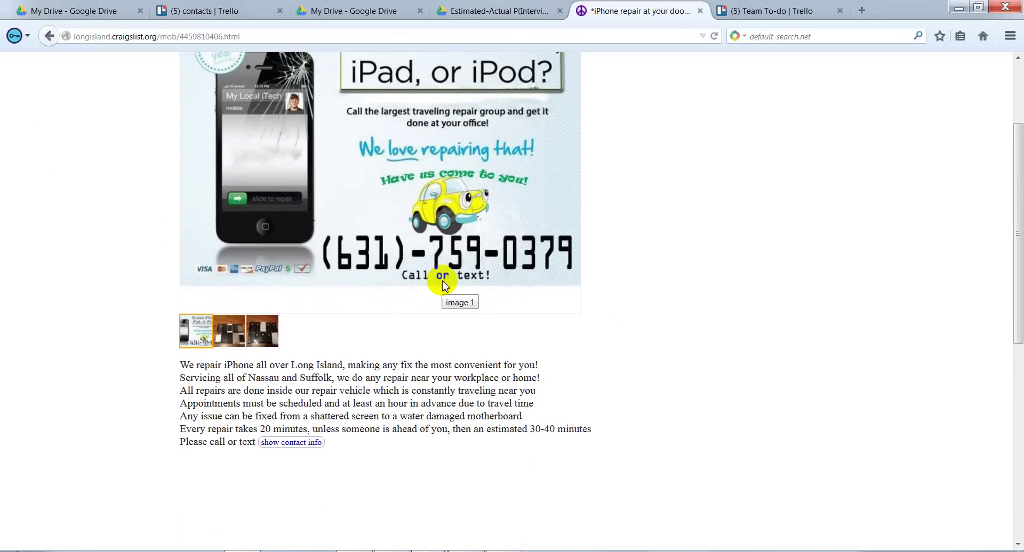
{"action": "scroll", "coordinate": [445, 286], "scroll_direction": "up", "scroll_amount": 1}
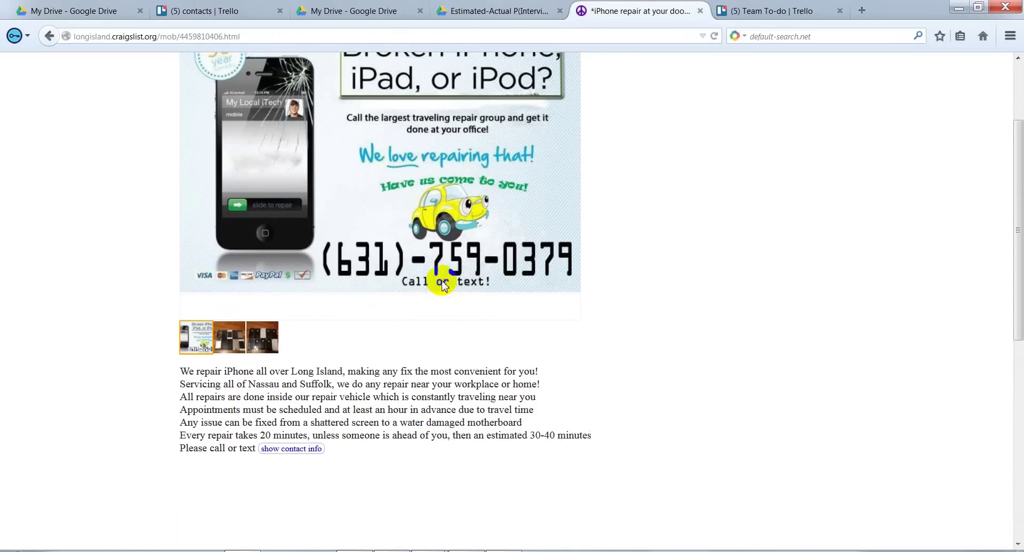
{"action": "scroll", "coordinate": [443, 286], "scroll_direction": "up", "scroll_amount": 1}
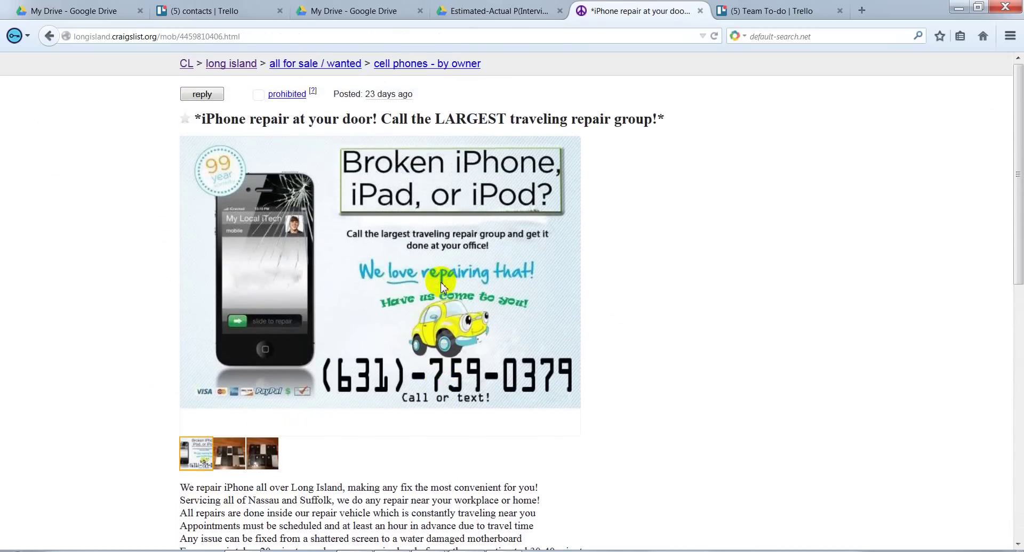
{"action": "scroll", "coordinate": [443, 286], "scroll_direction": "down", "scroll_amount": 3}
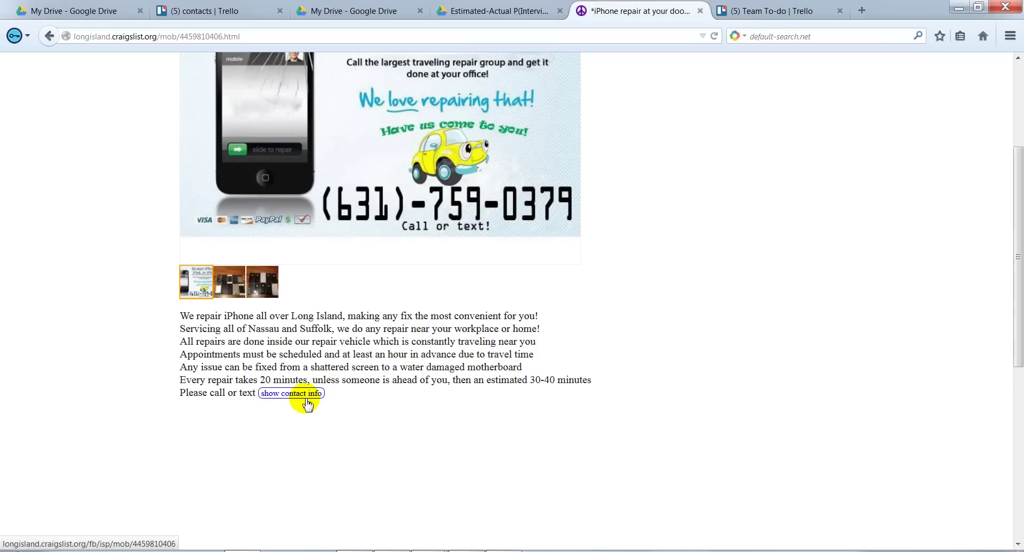
{"action": "left_click", "coordinate": [307, 395]}
{"action": "scroll", "coordinate": [413, 379], "scroll_direction": "up", "scroll_amount": 3}
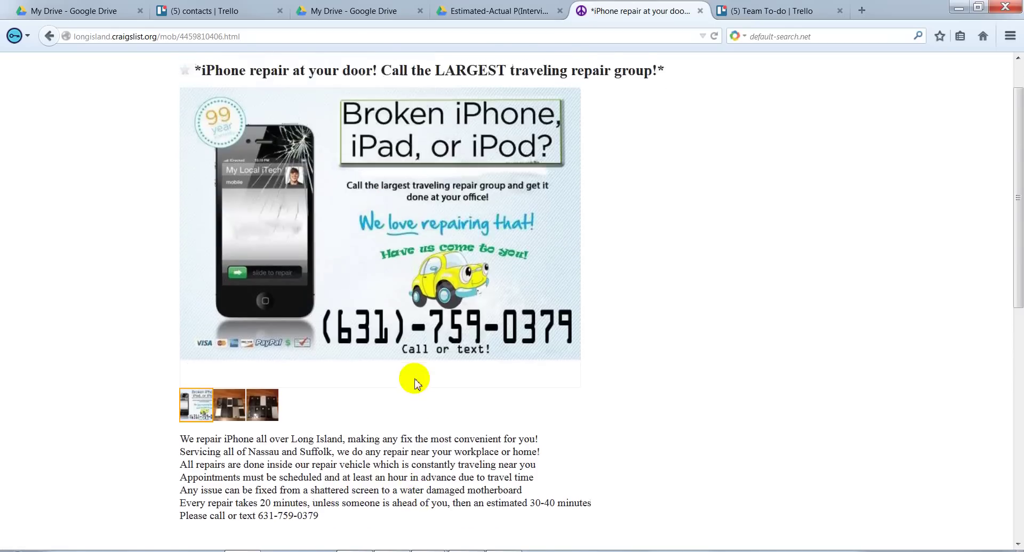
- Copy the listing's full title into a new draft card in the contacts board's Long Island Craigslist list
{"action": "left_click_drag", "start_coordinate": [195, 118], "coordinate": [663, 117]}
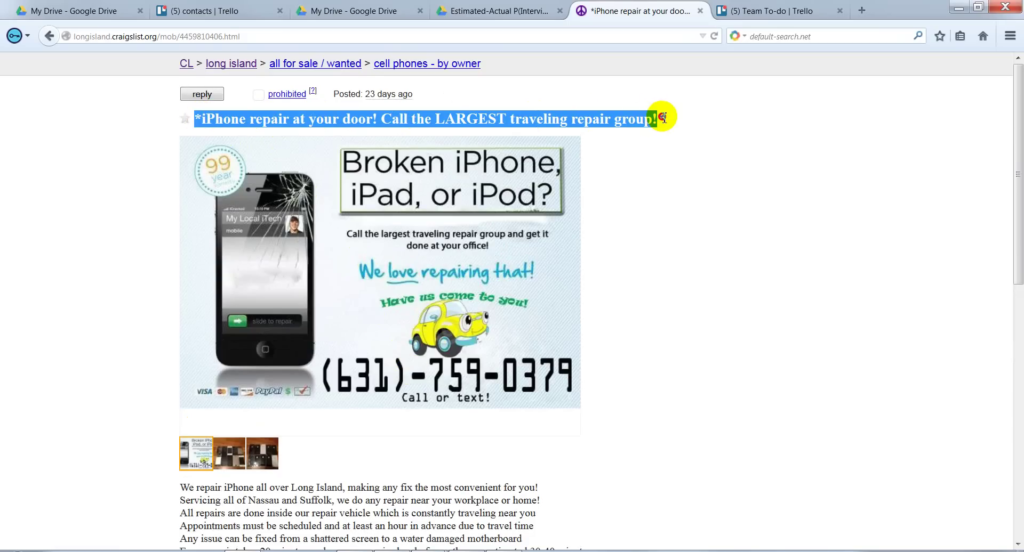
{"action": "right_click", "coordinate": [651, 125]}
{"action": "left_click", "coordinate": [678, 133]}
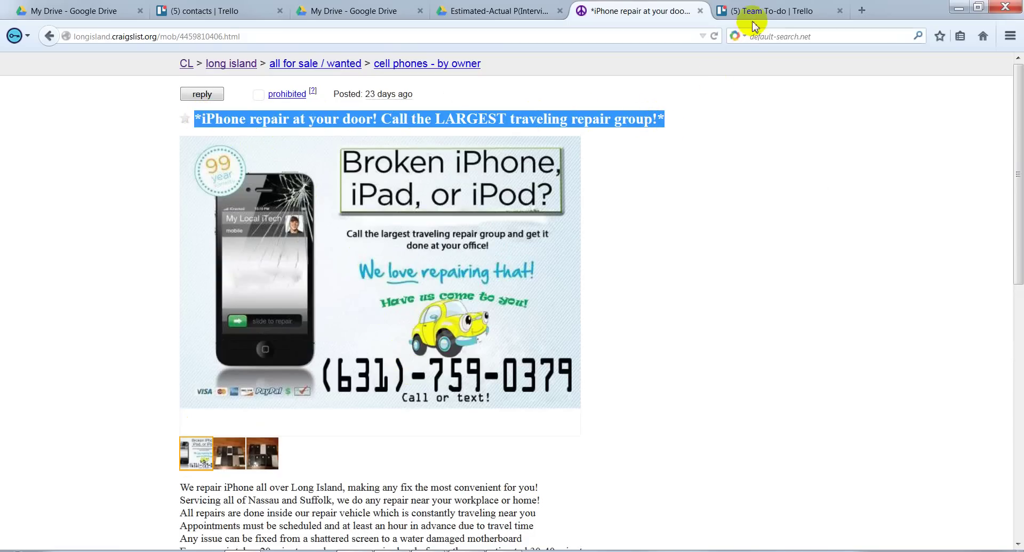
{"action": "left_click", "coordinate": [758, 11]}
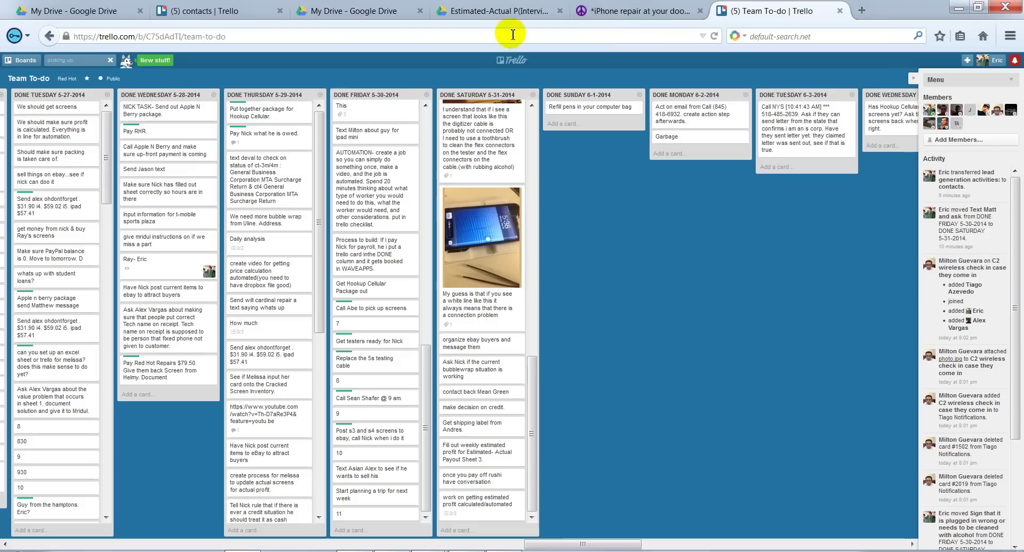
{"action": "left_click", "coordinate": [199, 11]}
{"action": "left_click", "coordinate": [59, 162]}
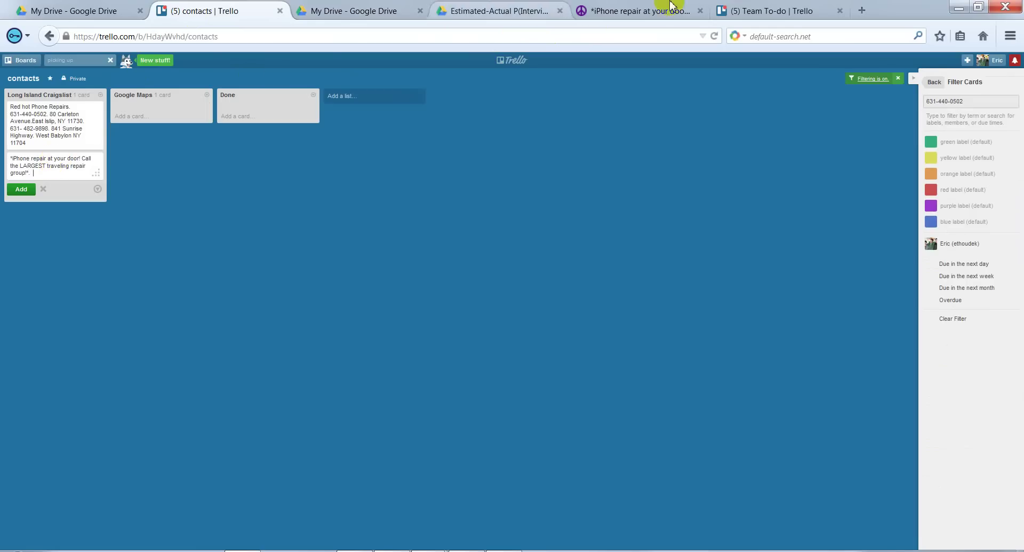
- Check the Craigslist listing for a street address and append "no address." to the draft card's title on the contacts board
{"action": "left_click", "coordinate": [751, 12]}
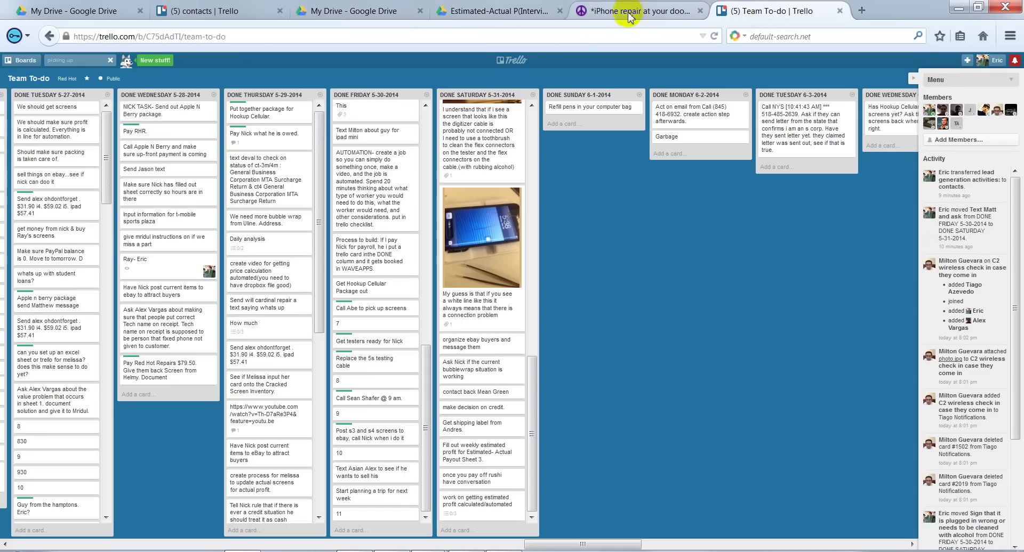
{"action": "left_click", "coordinate": [606, 13]}
{"action": "scroll", "coordinate": [492, 178], "scroll_direction": "down", "scroll_amount": 5}
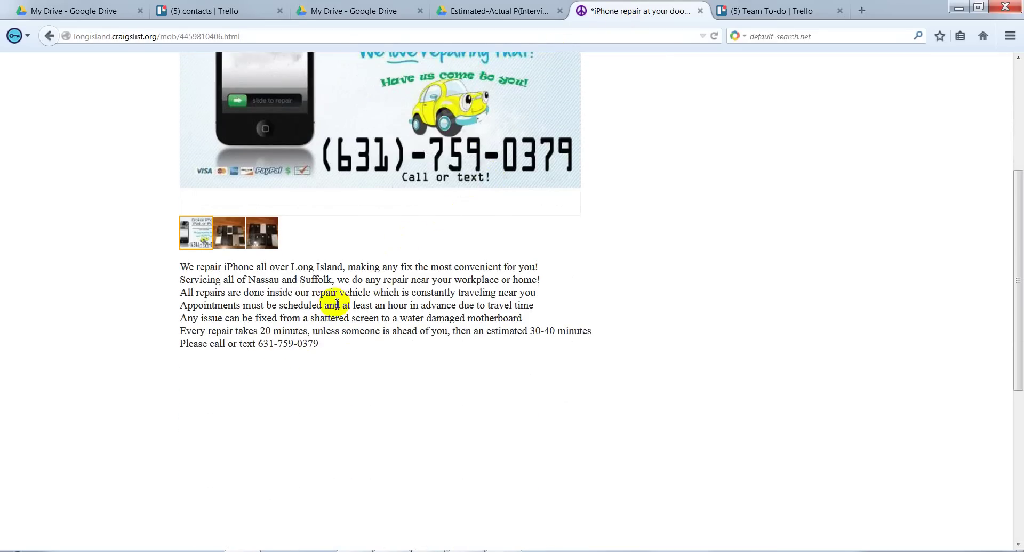
{"action": "scroll", "coordinate": [585, 265], "scroll_direction": "up", "scroll_amount": 3}
{"action": "scroll", "coordinate": [580, 238], "scroll_direction": "up", "scroll_amount": 2}
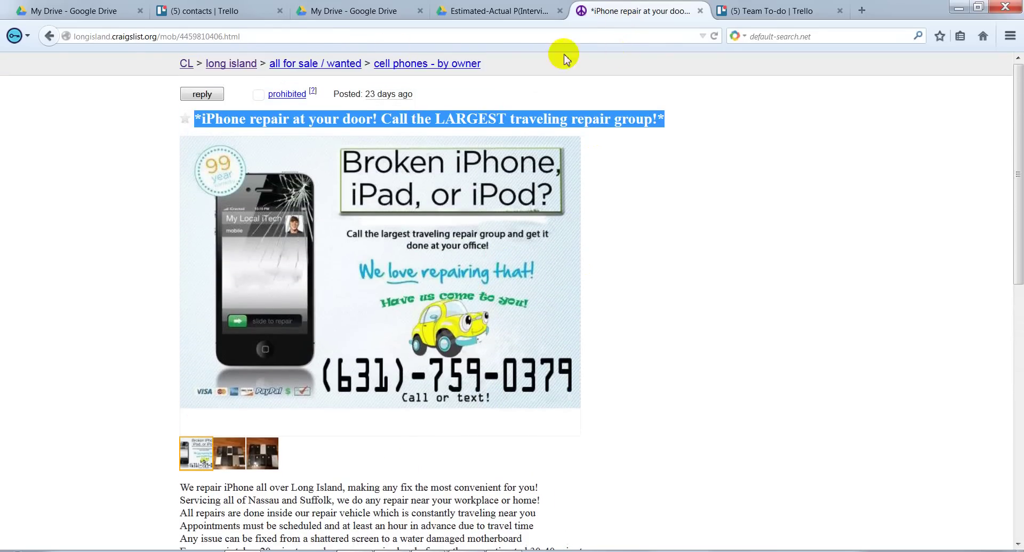
{"action": "left_click", "coordinate": [224, 13]}
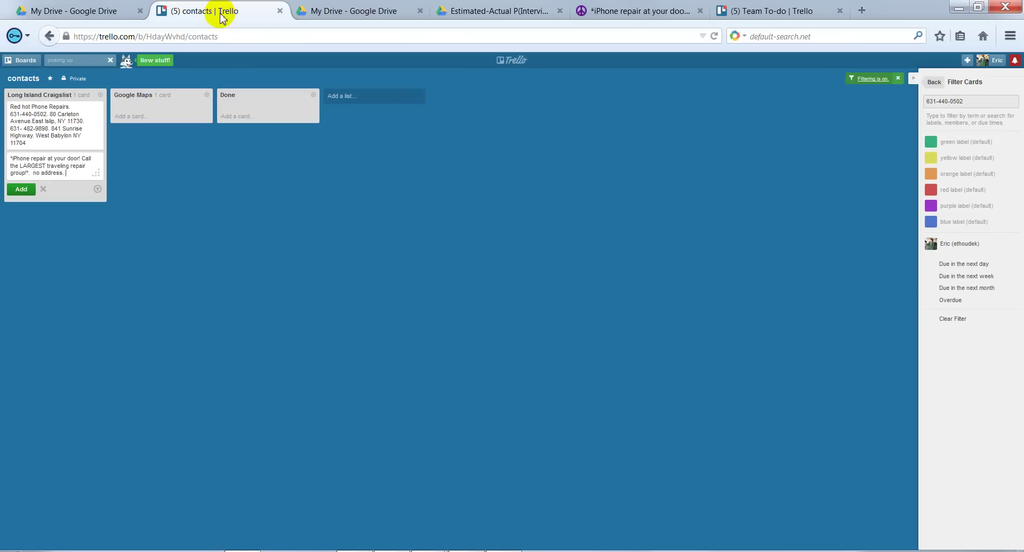
- Copy the business phone number from the end of the traveling repair group's Craigslist listing description
{"action": "left_click", "coordinate": [736, 13]}
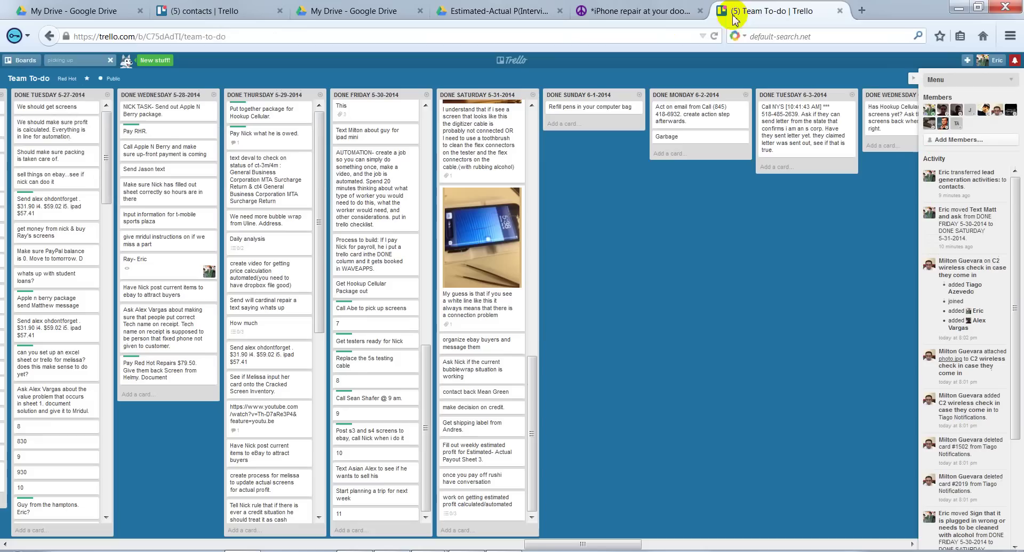
{"action": "left_click", "coordinate": [628, 16]}
{"action": "scroll", "coordinate": [468, 317], "scroll_direction": "down", "scroll_amount": 3}
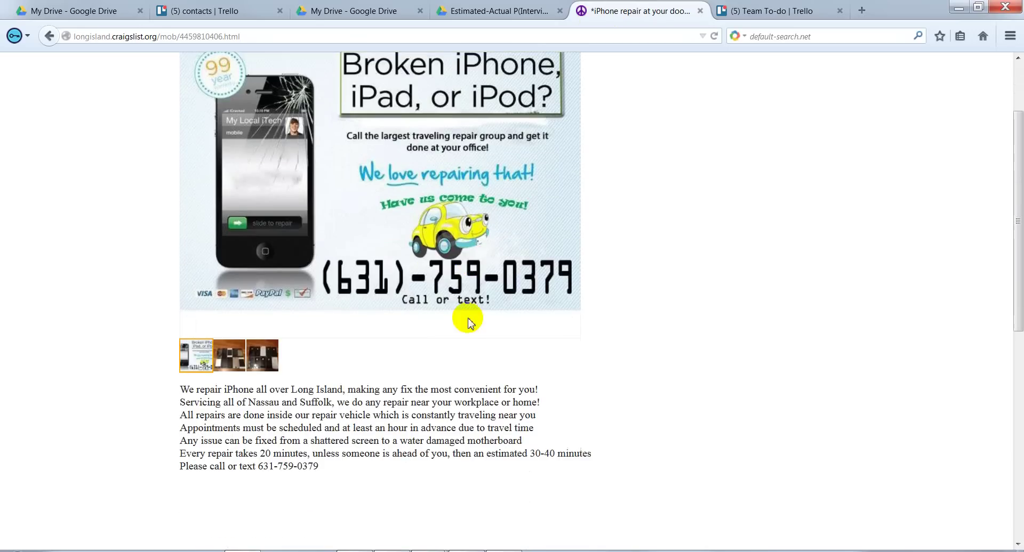
{"action": "left_click_drag", "start_coordinate": [319, 467], "coordinate": [272, 472]}
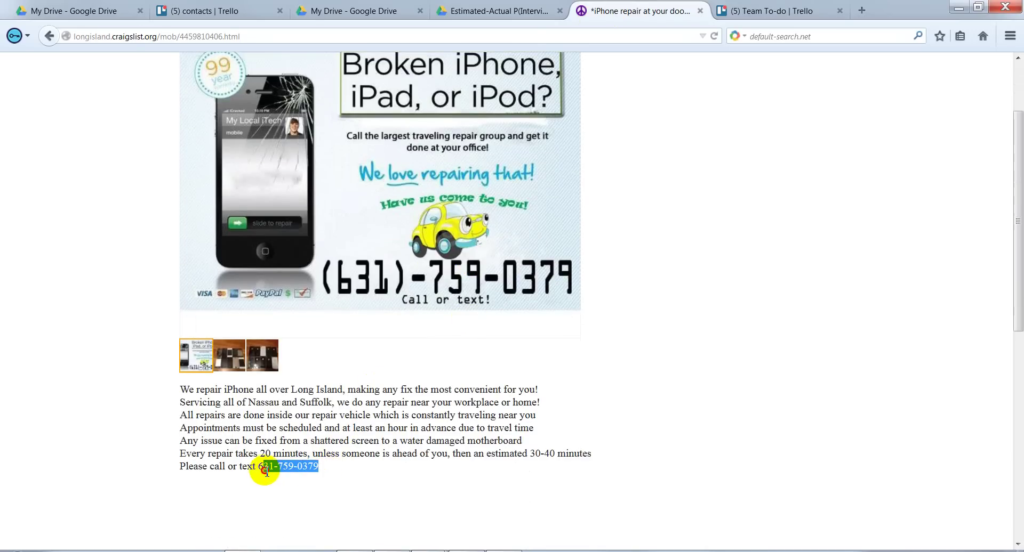
{"action": "right_click", "coordinate": [263, 472]}
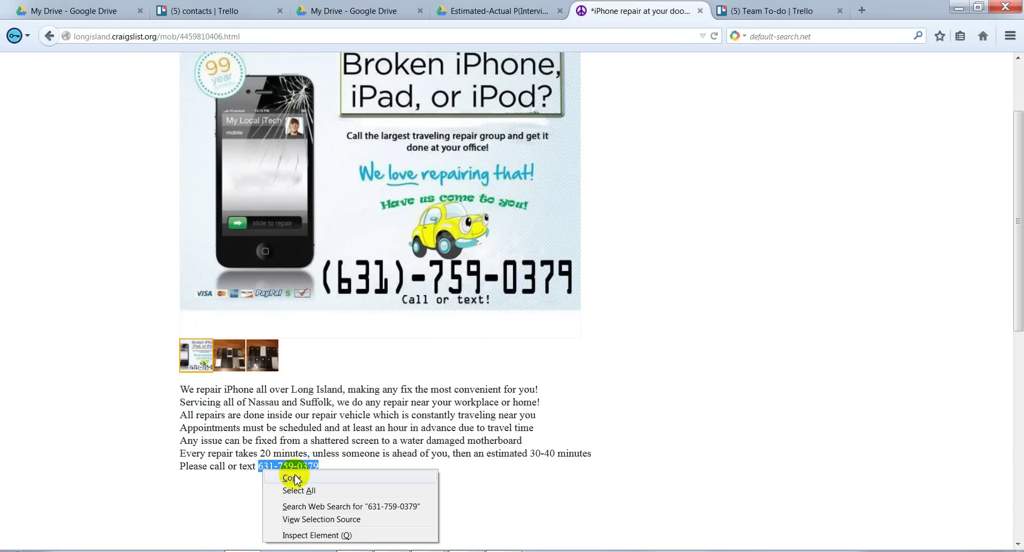
{"action": "left_click", "coordinate": [292, 478]}
- Append the copied phone number to the draft card on the contacts board and add the card to the Long Island Craigslist list
{"action": "left_click", "coordinate": [760, 8]}
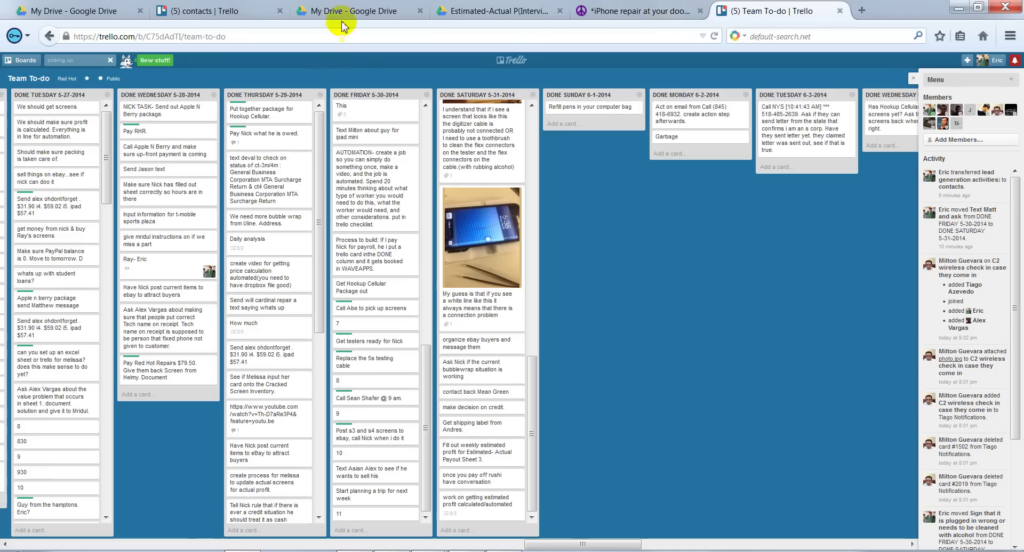
{"action": "left_click", "coordinate": [227, 11]}
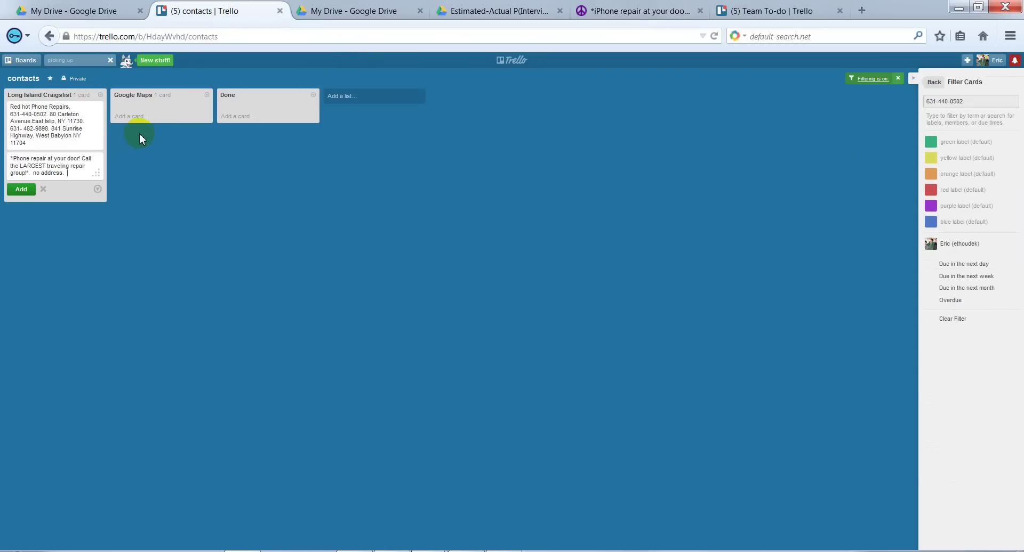
{"action": "key", "text": "ctrl+v"}
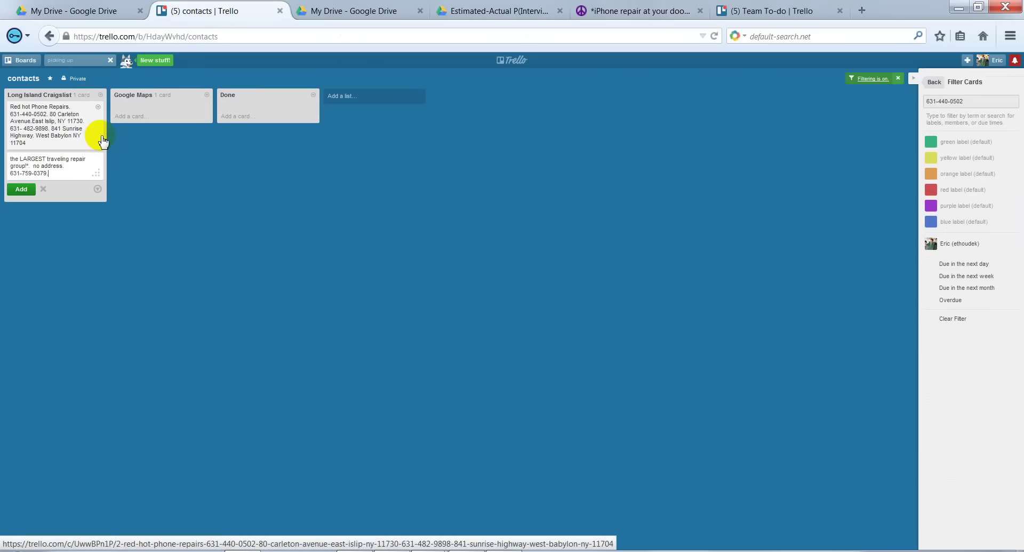
{"action": "key", "text": "Return"}
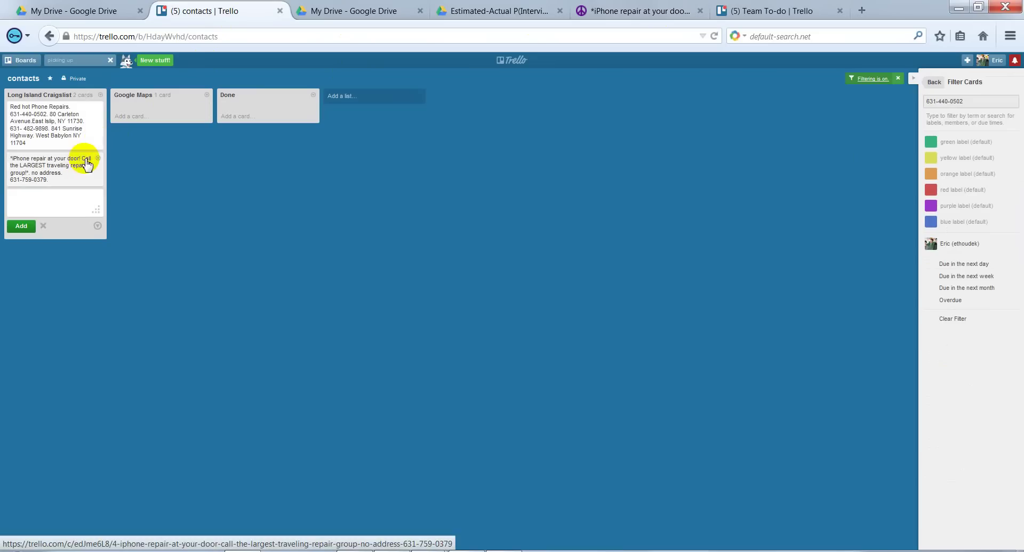
- Copy the phone number from the new traveling repair card's title and filter the contacts board by it to check for duplicates
{"action": "left_click", "coordinate": [69, 163]}
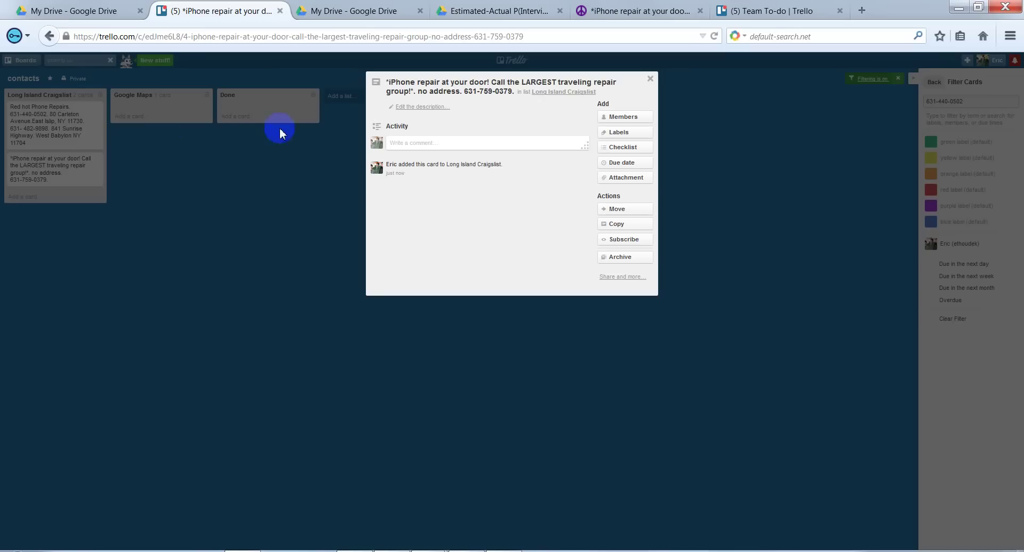
{"action": "left_click", "coordinate": [512, 92]}
{"action": "left_click", "coordinate": [520, 97]}
{"action": "left_click_drag", "start_coordinate": [517, 97], "coordinate": [478, 97]}
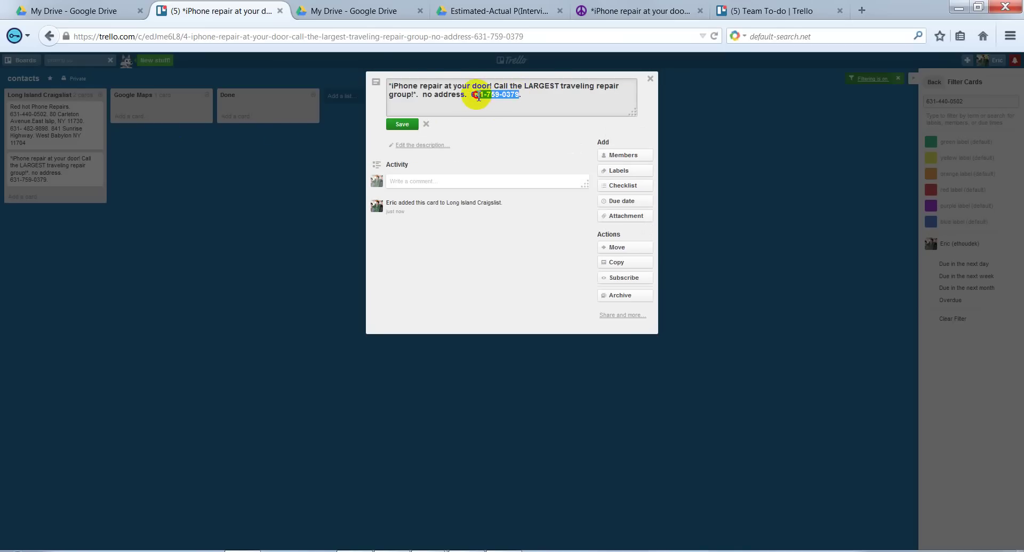
{"action": "right_click", "coordinate": [479, 98]}
{"action": "left_click", "coordinate": [504, 130]}
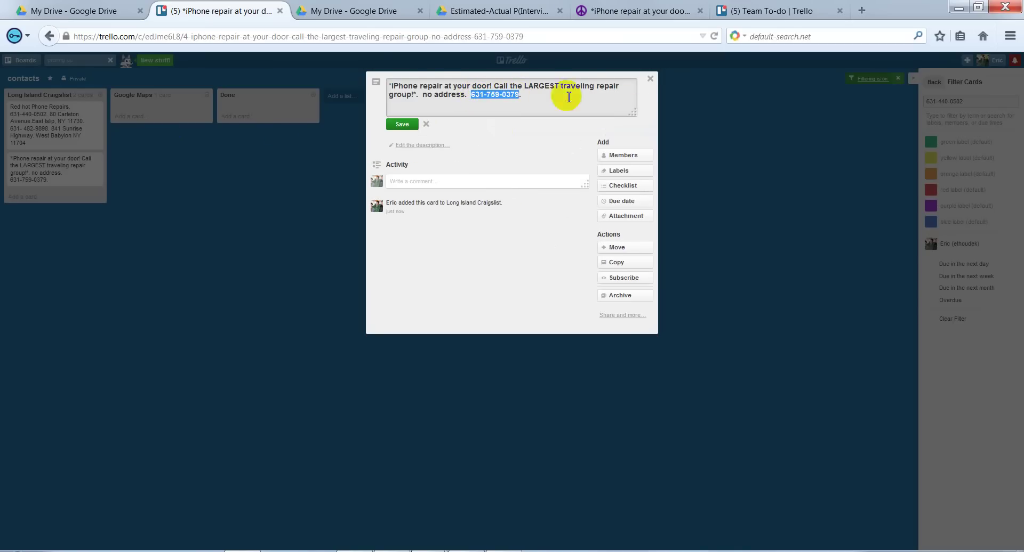
{"action": "left_click", "coordinate": [649, 80]}
{"action": "left_click", "coordinate": [925, 100]}
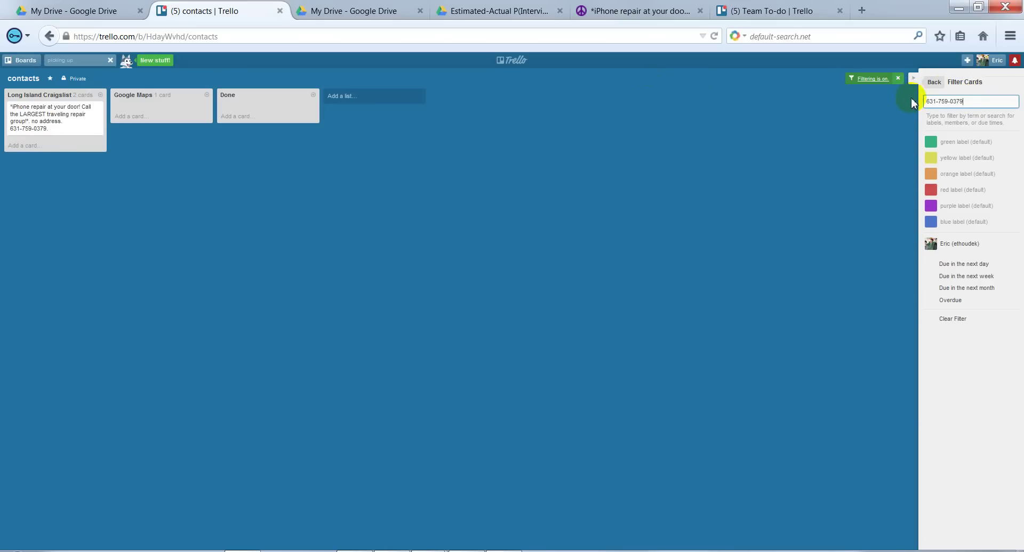
- Clear the card filter on the contacts board and return to the traveling repair group's Craigslist listing
{"action": "left_click", "coordinate": [898, 78]}
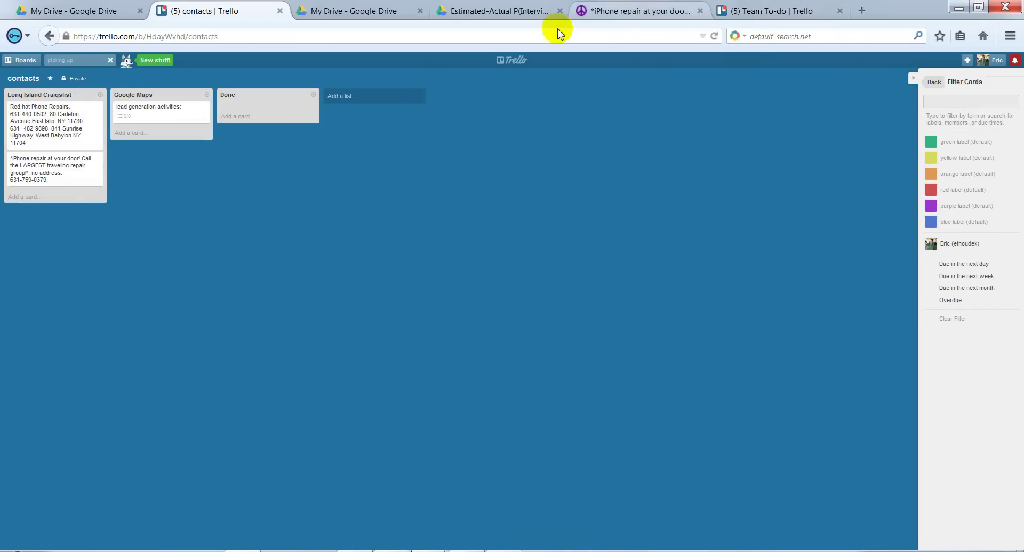
{"action": "left_click", "coordinate": [613, 12]}
{"action": "scroll", "coordinate": [554, 238], "scroll_direction": "up", "scroll_amount": 1}
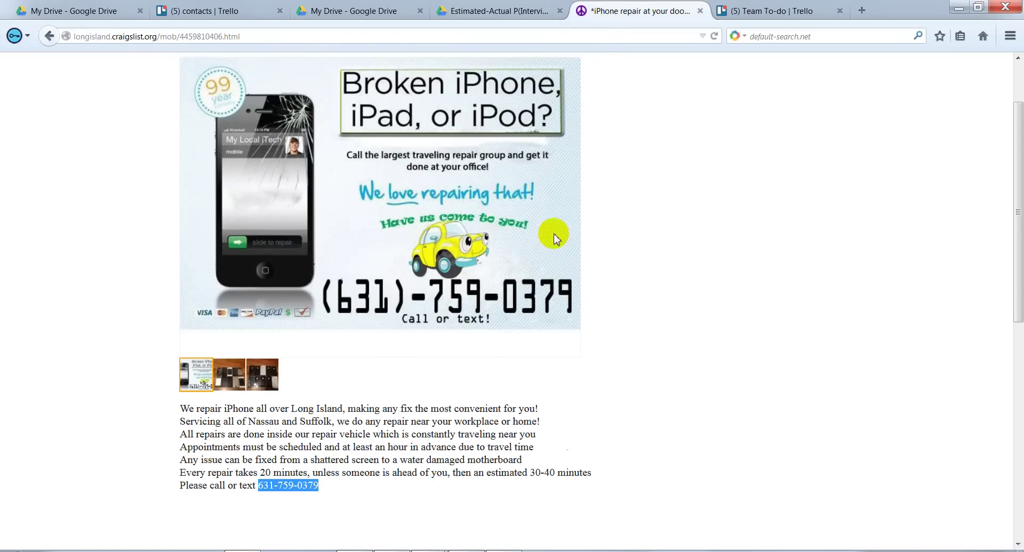